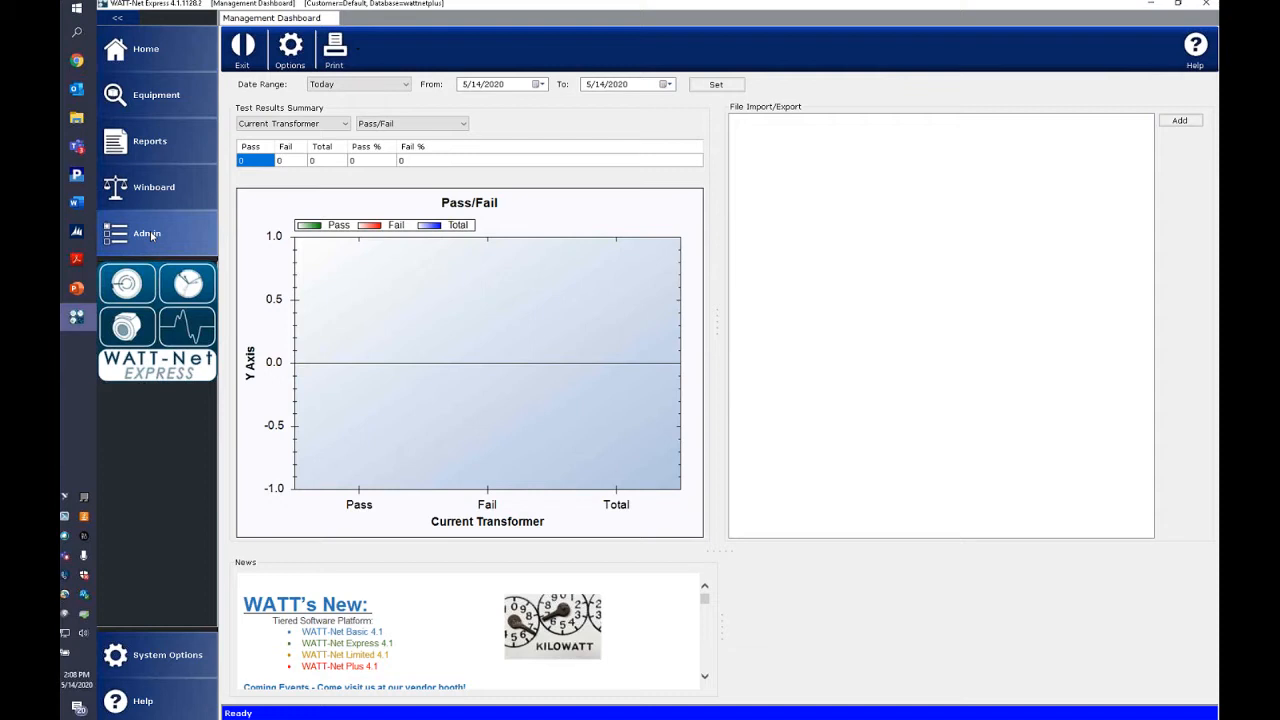
Open the meter test sequences editor in Winboard Administration and select the Default test sequence
left_click(150, 234)
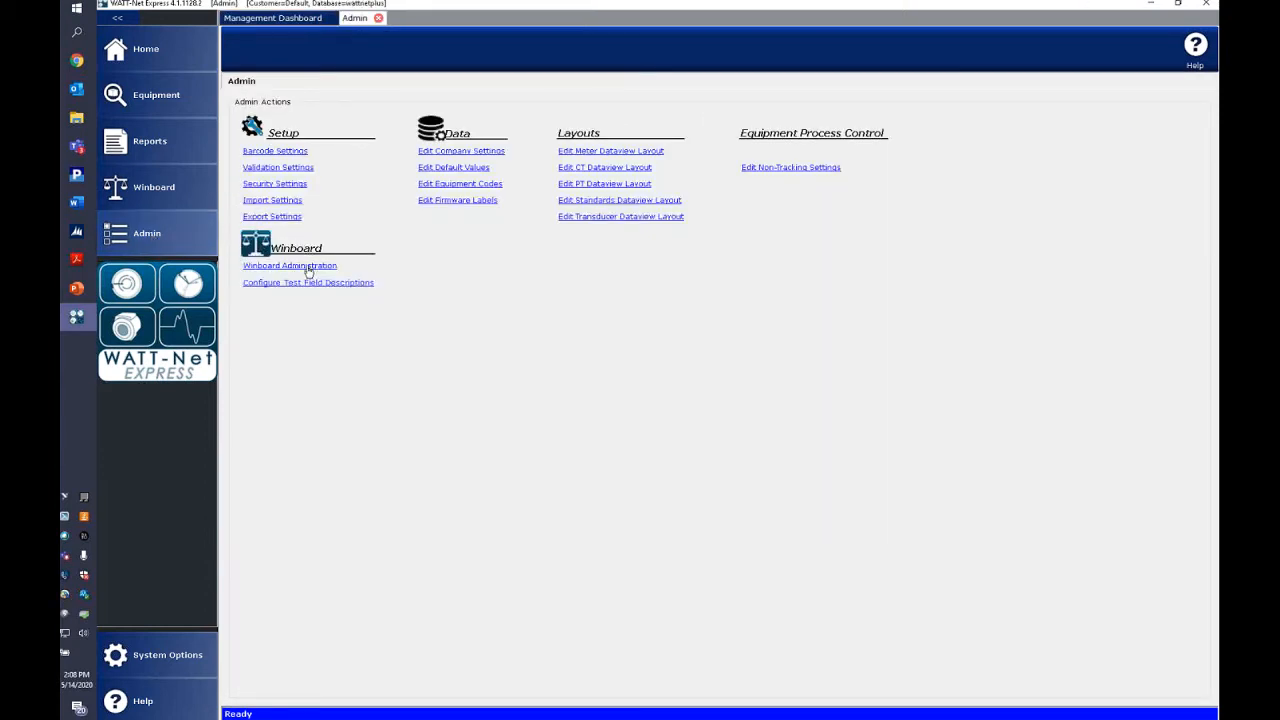
left_click(308, 266)
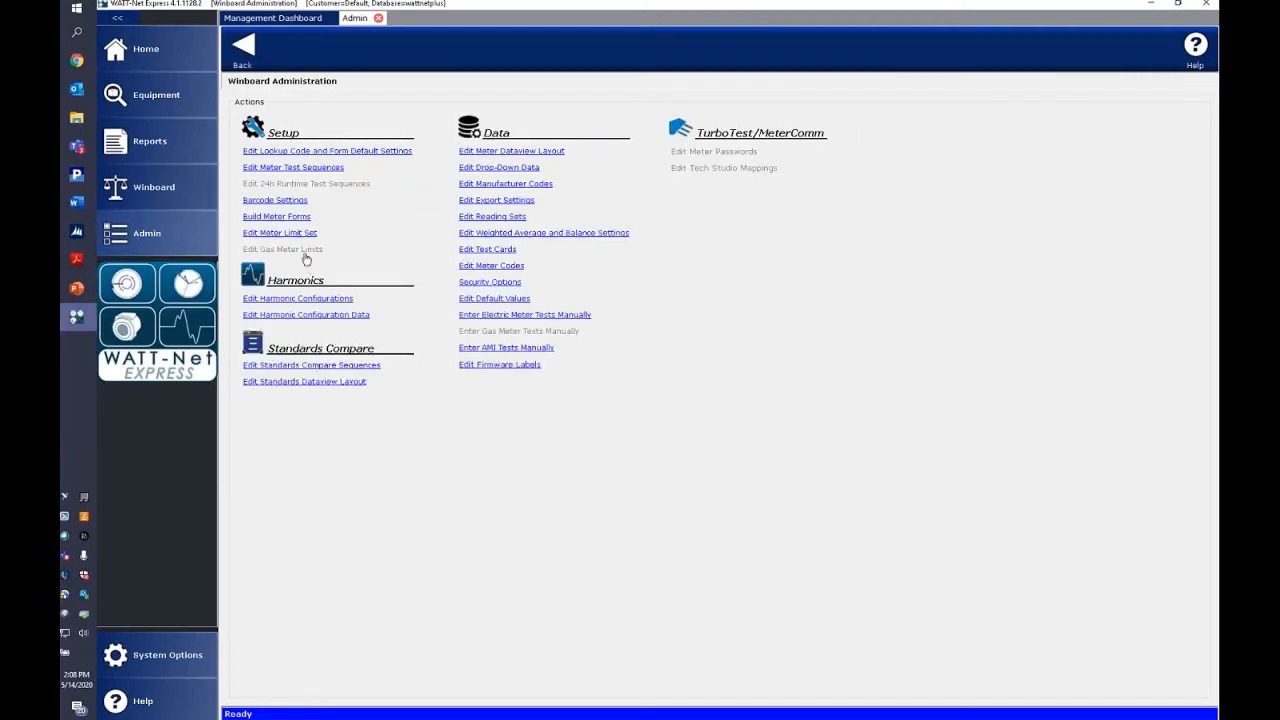
left_click(294, 168)
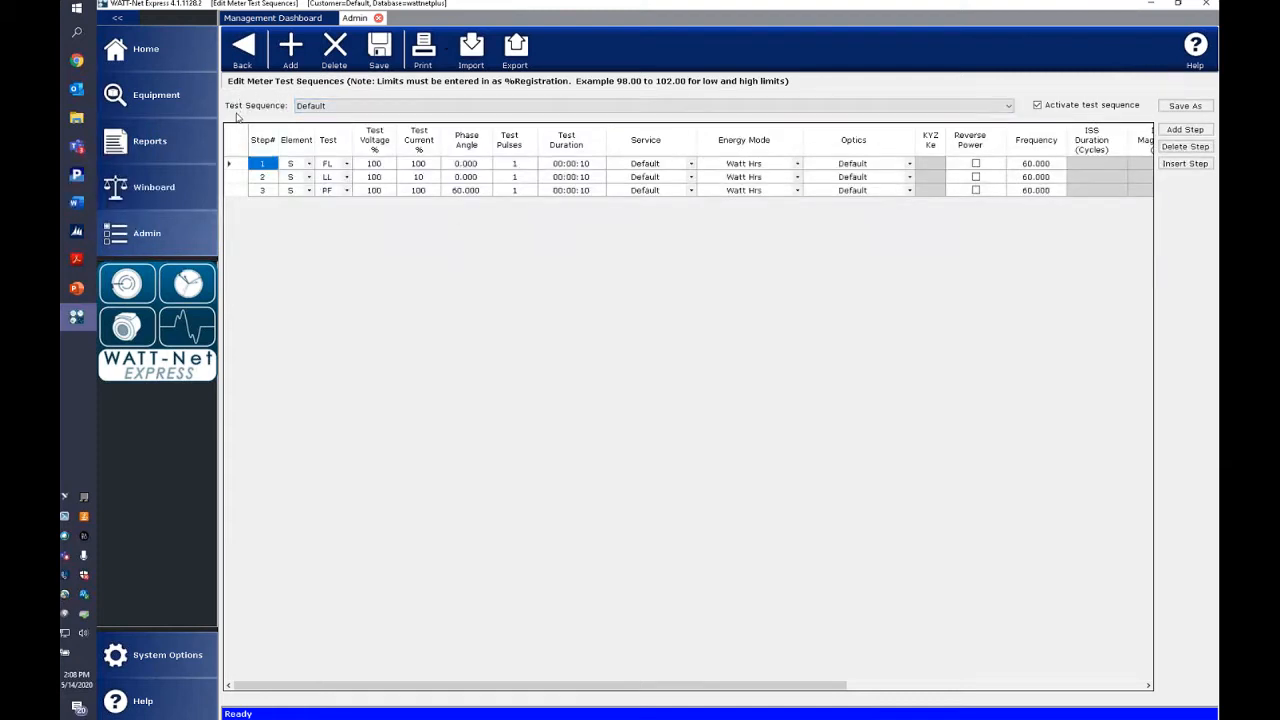
left_click(356, 110)
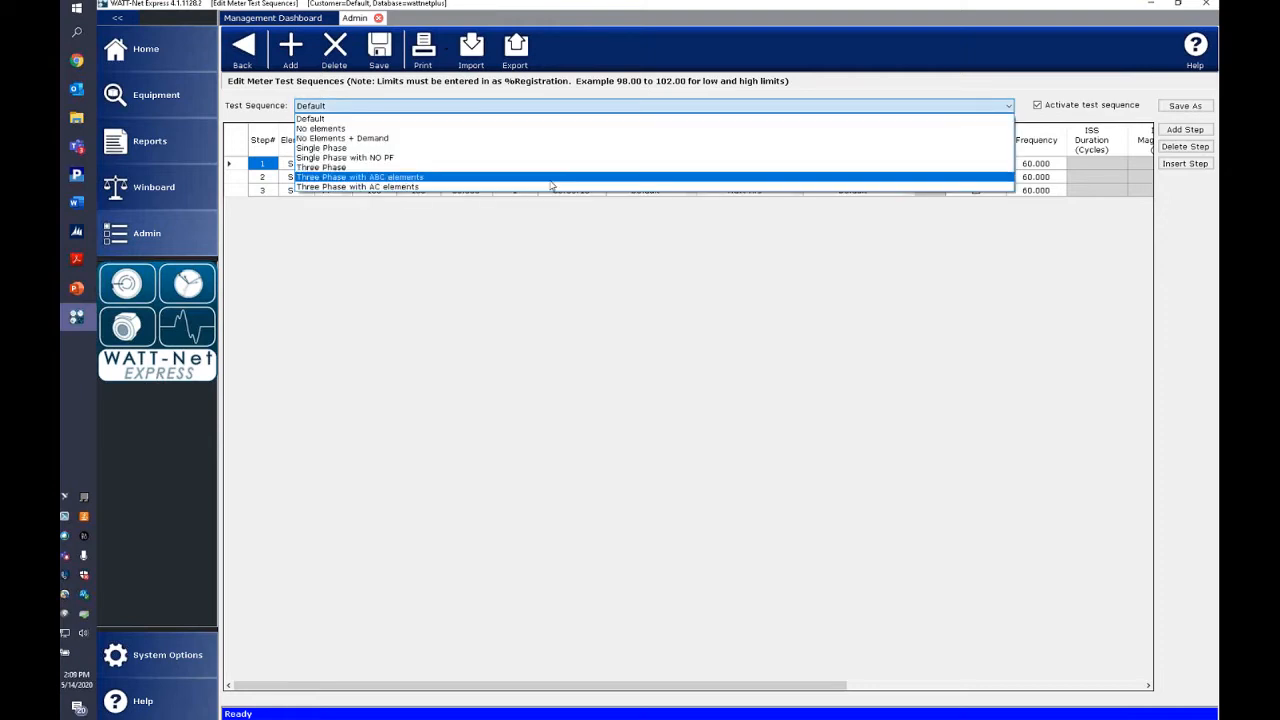
left_click(540, 122)
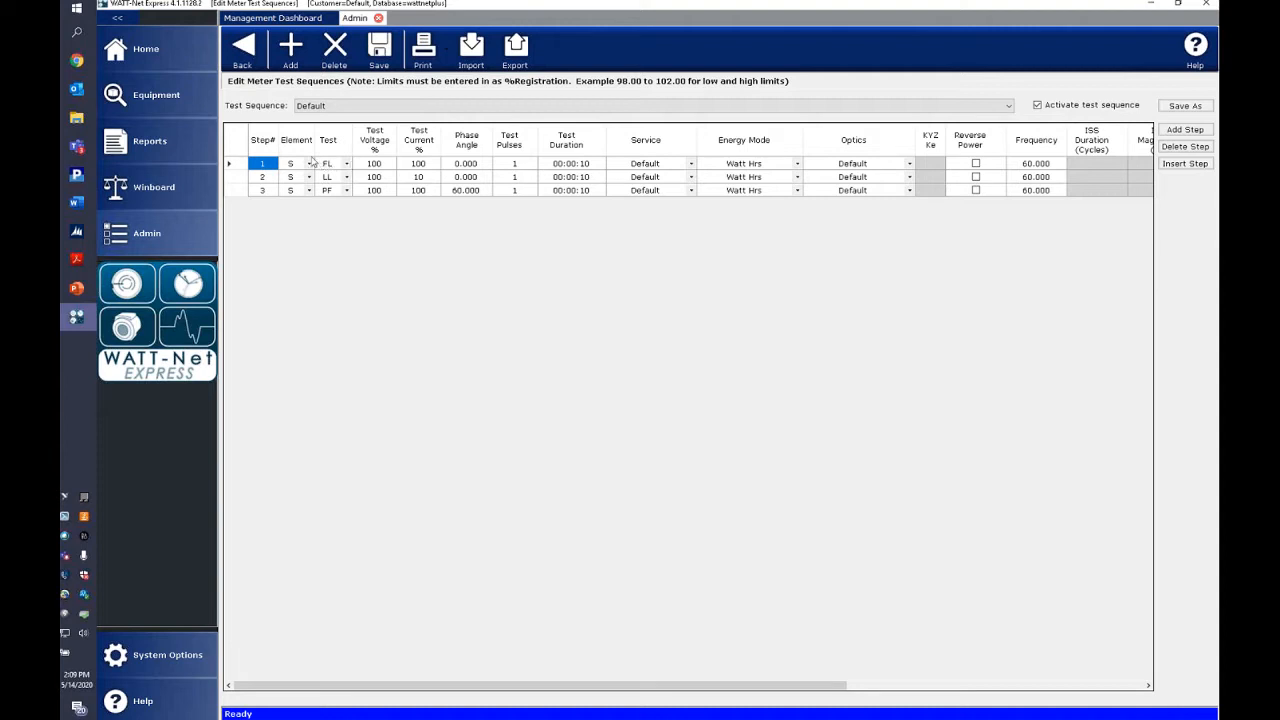
Set the Element of test steps 1, 2 and 3 to A, B and C respectively
left_click(309, 165)
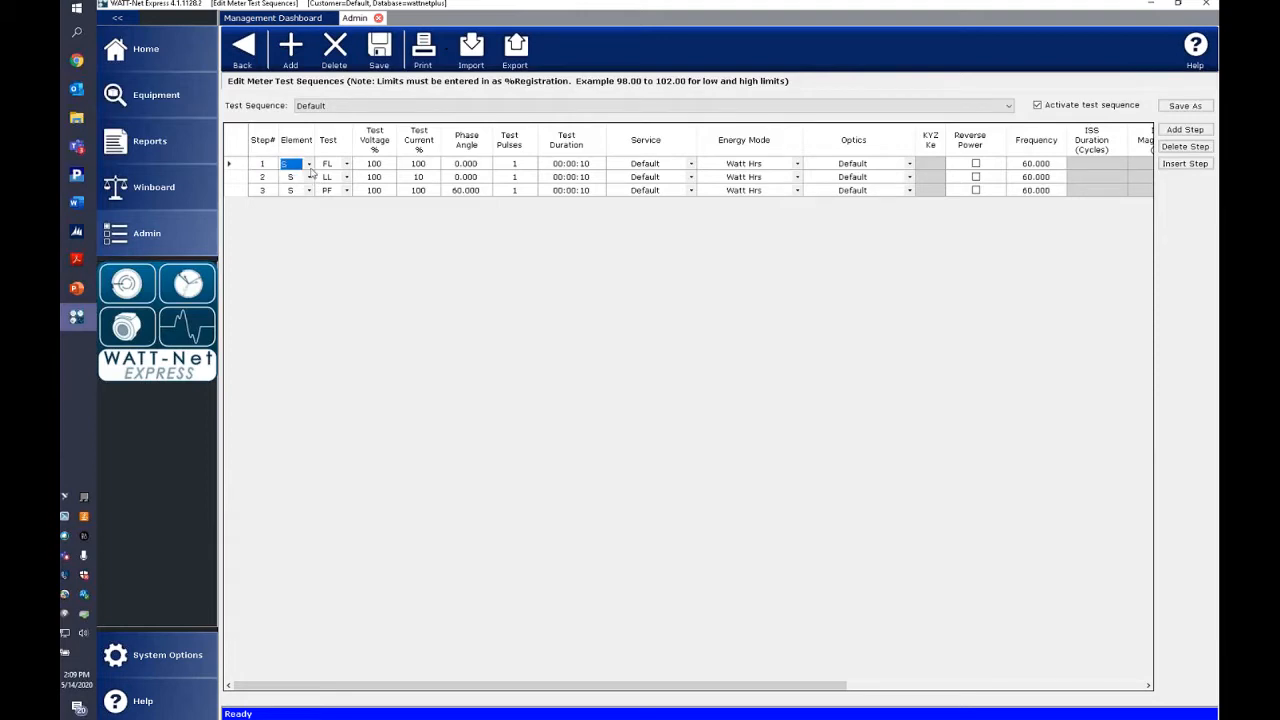
left_click(309, 164)
left_click(300, 188)
left_click(298, 177)
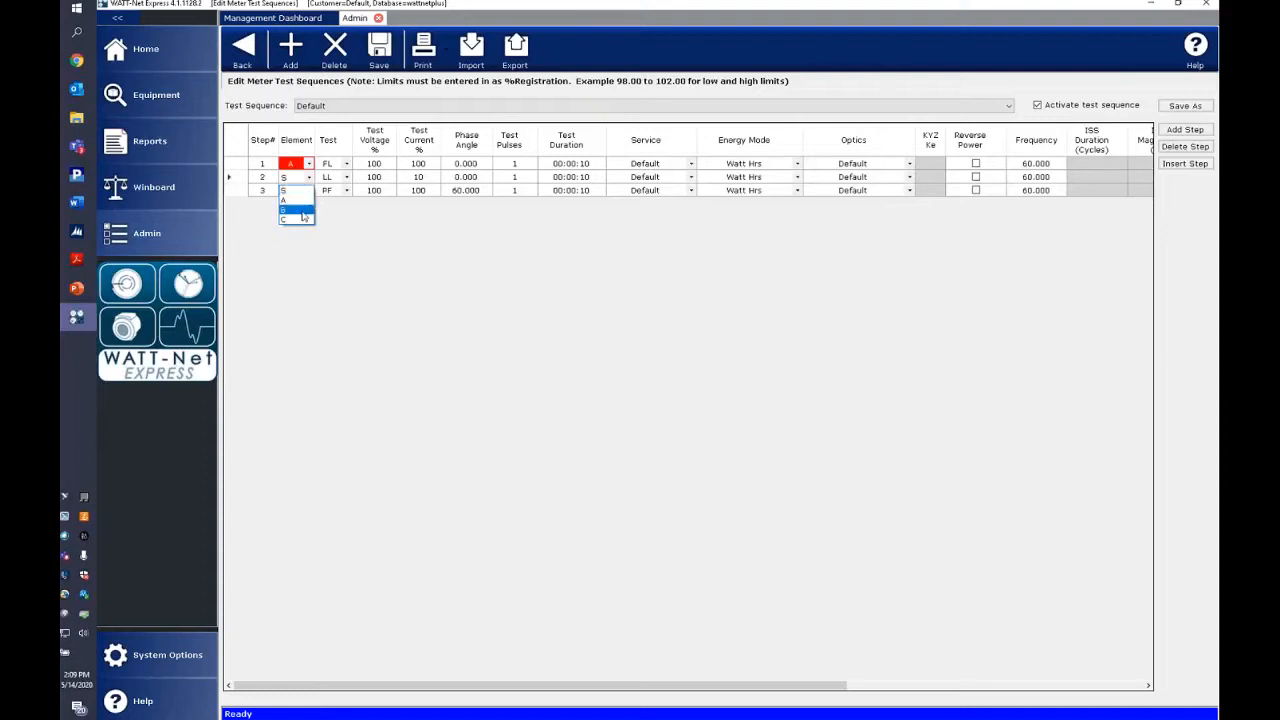
left_click(303, 211)
left_click(306, 190)
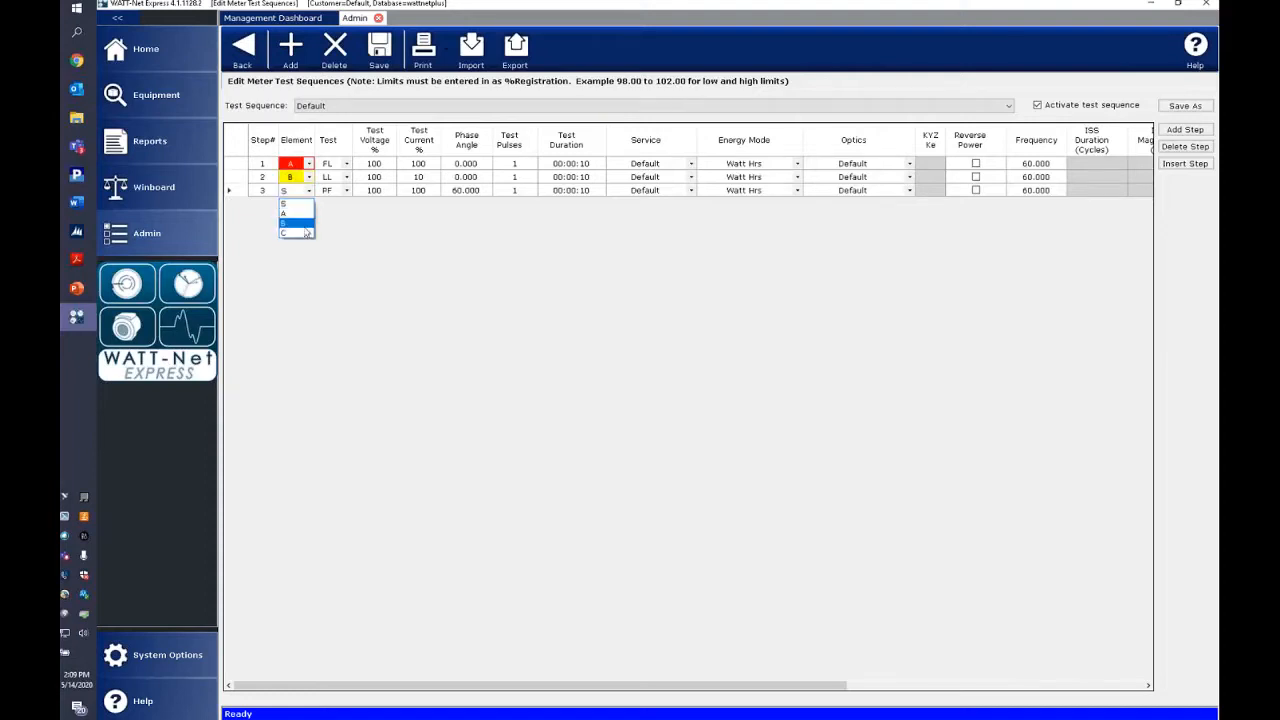
left_click(306, 232)
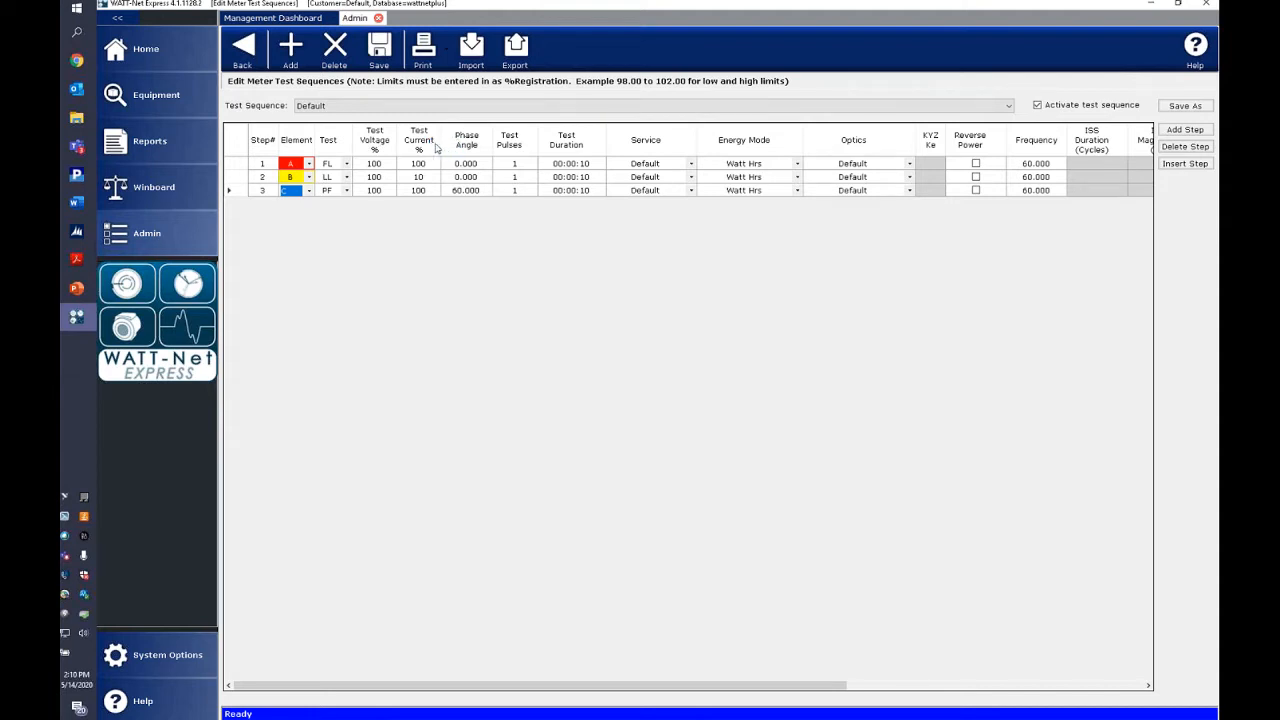
Mass change the Element column to S for all test steps
left_click(293, 147)
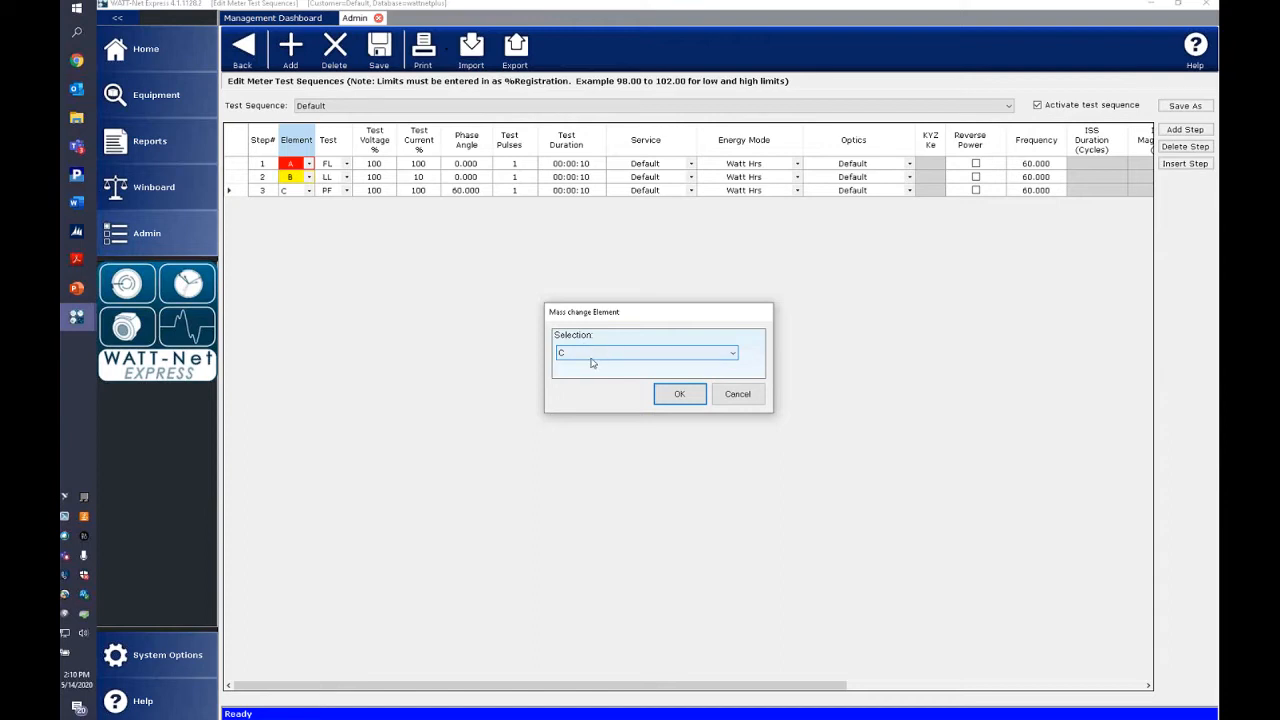
left_click(706, 356)
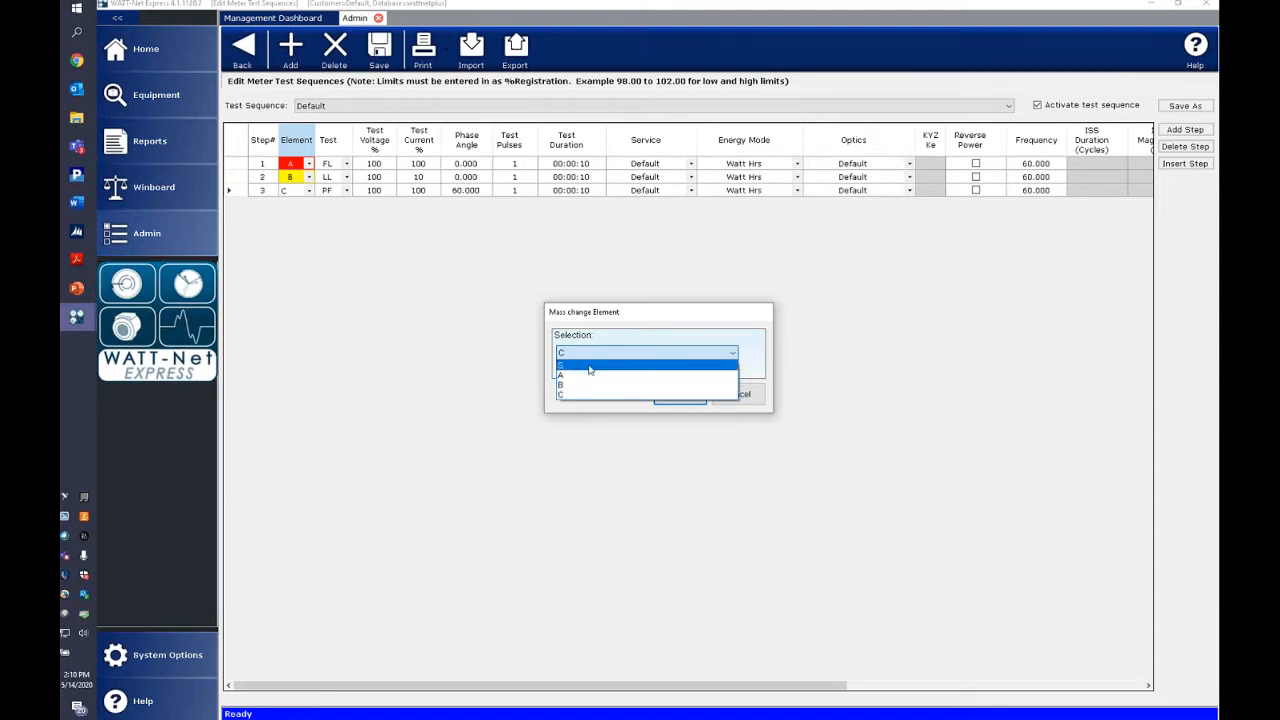
left_click(590, 366)
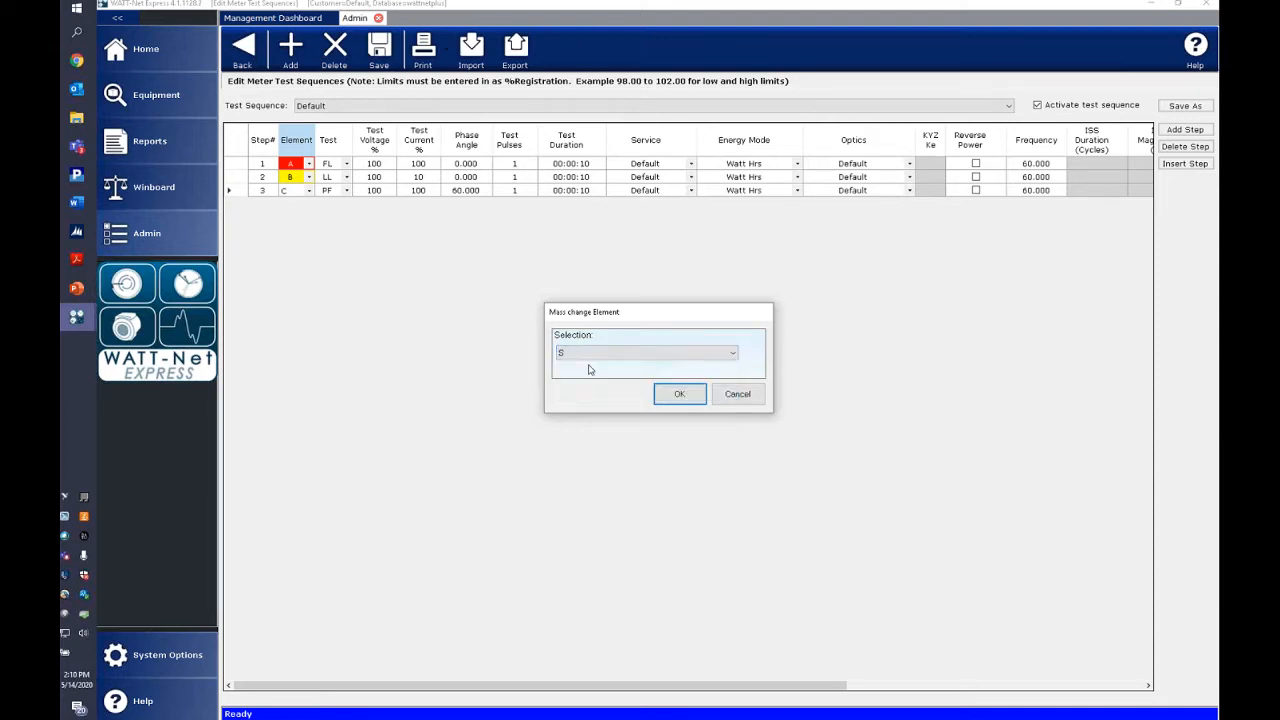
left_click(689, 403)
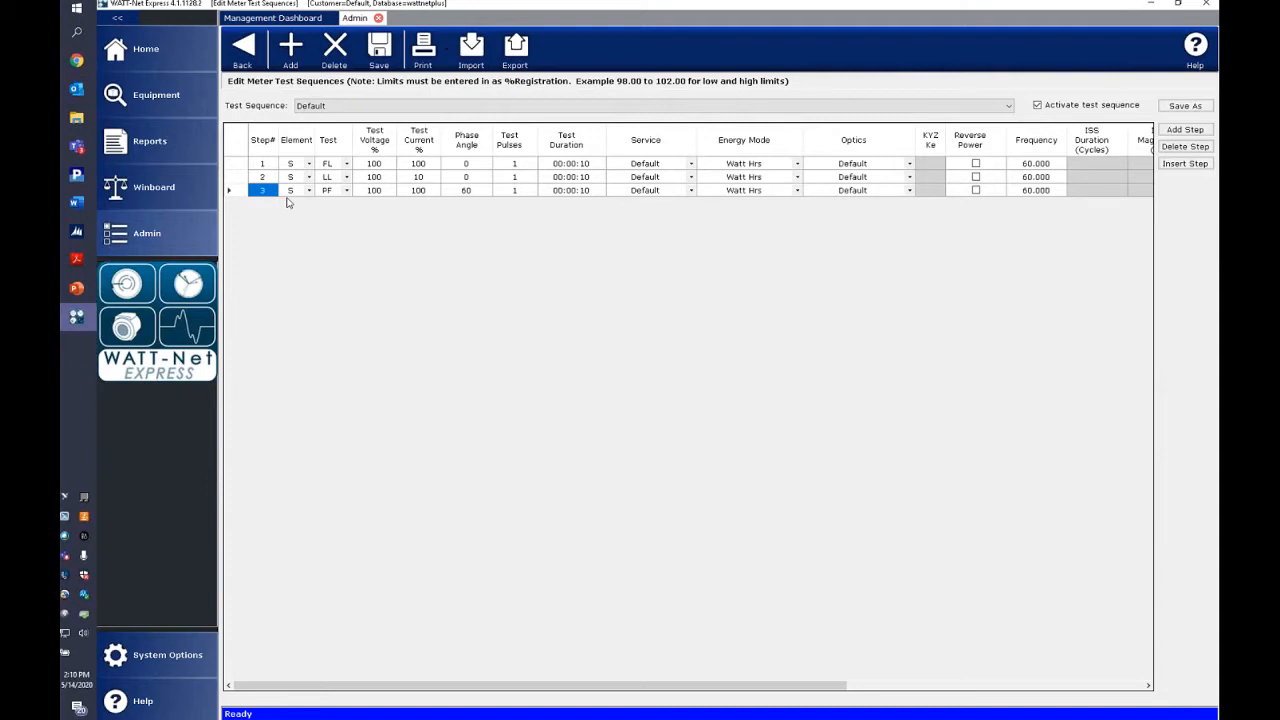
Review the available test types and service types for step 1, leaving both selections as they are
left_click(347, 164)
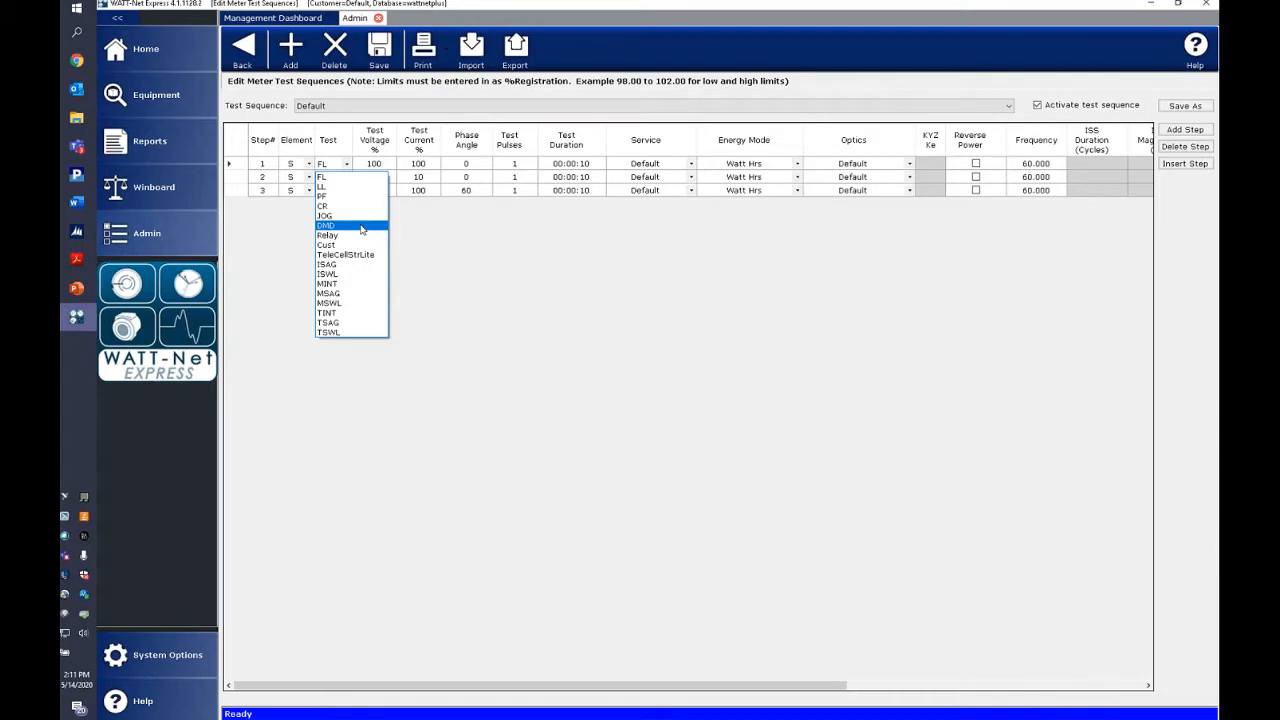
left_click(409, 268)
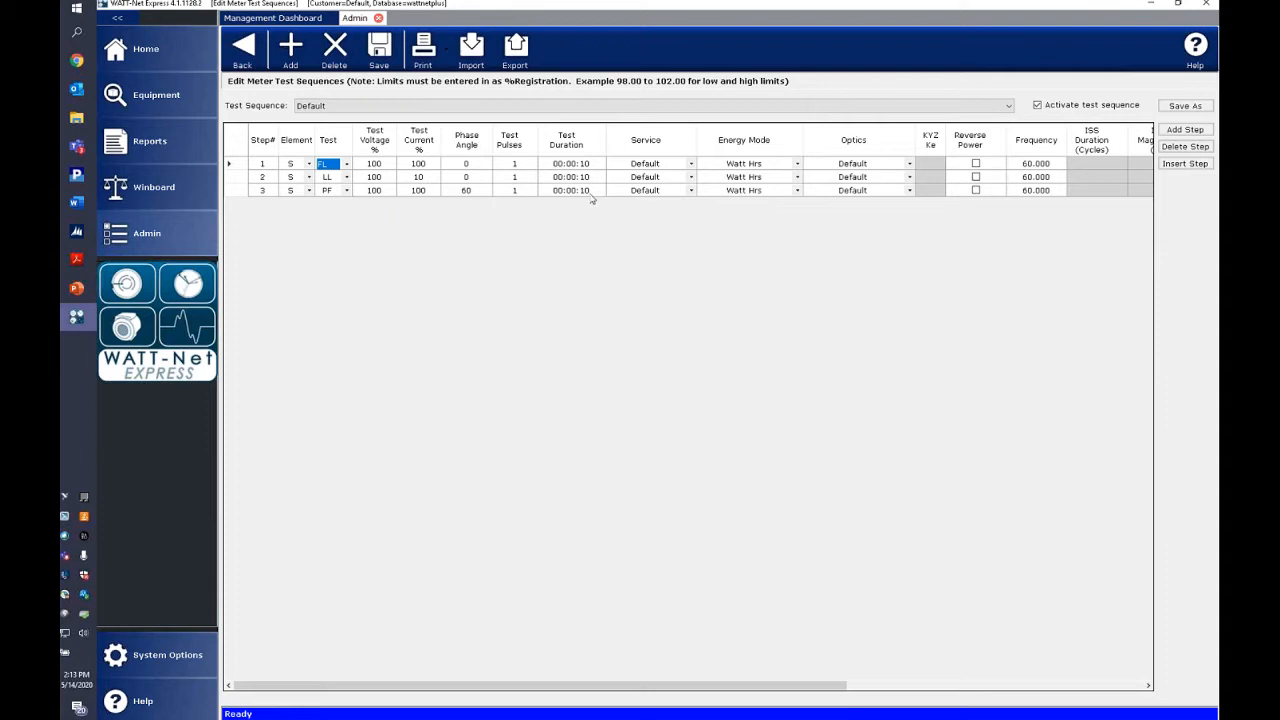
left_click(691, 164)
left_click(691, 164)
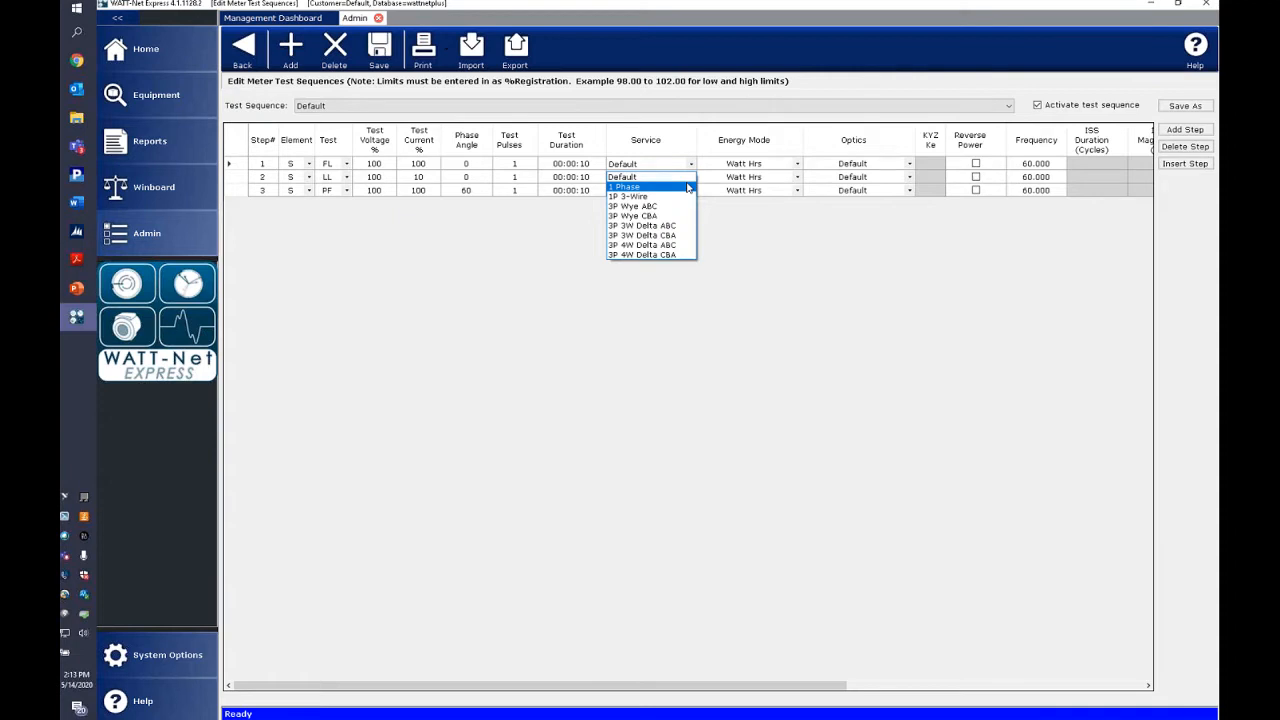
left_click(727, 236)
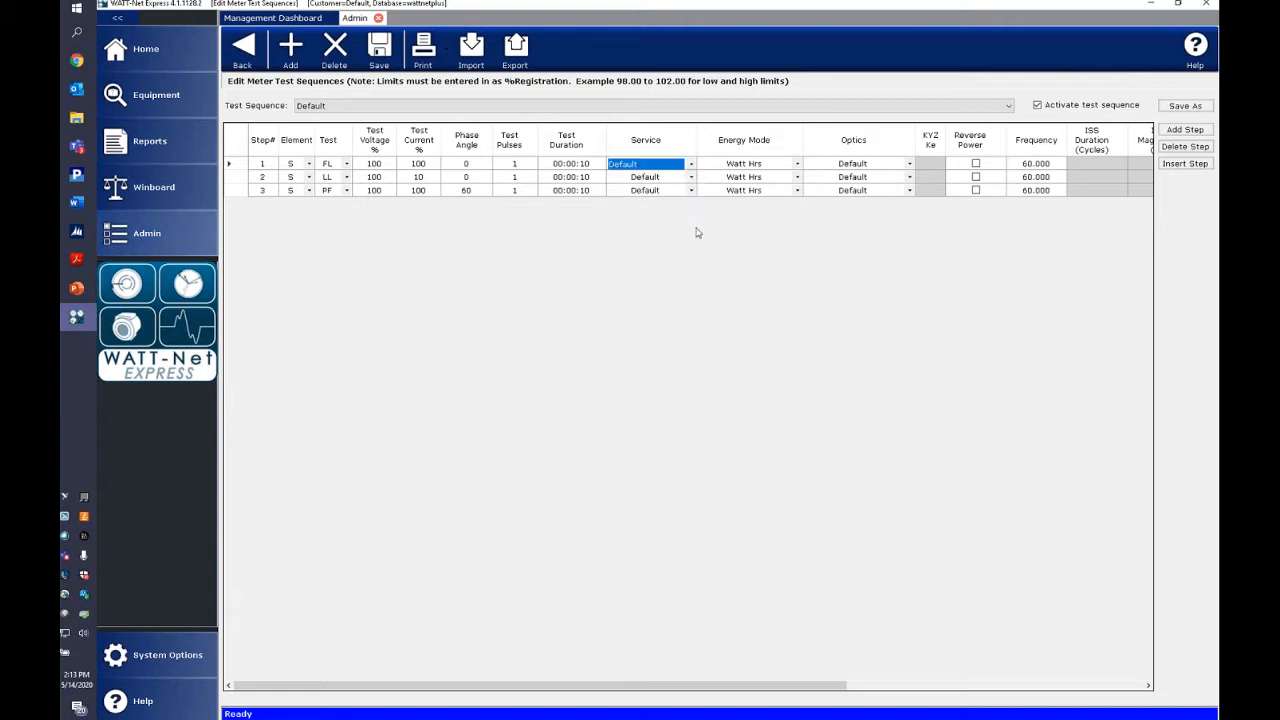
Review the available energy modes and optics options for step 1 without choosing any
left_click(798, 164)
left_click_drag(798, 190, 798, 191)
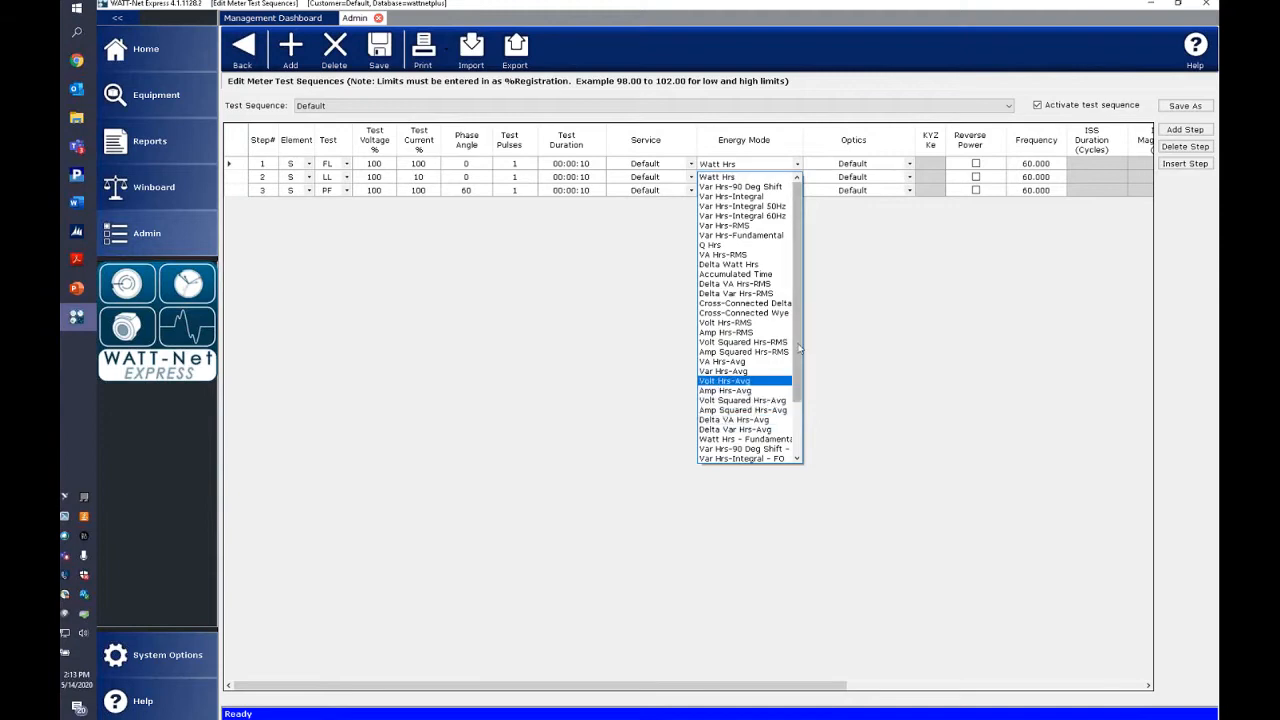
mouse_move(799, 351)
left_mouse_down()
mouse_move(800, 405)
mouse_move(799, 333)
left_mouse_up()
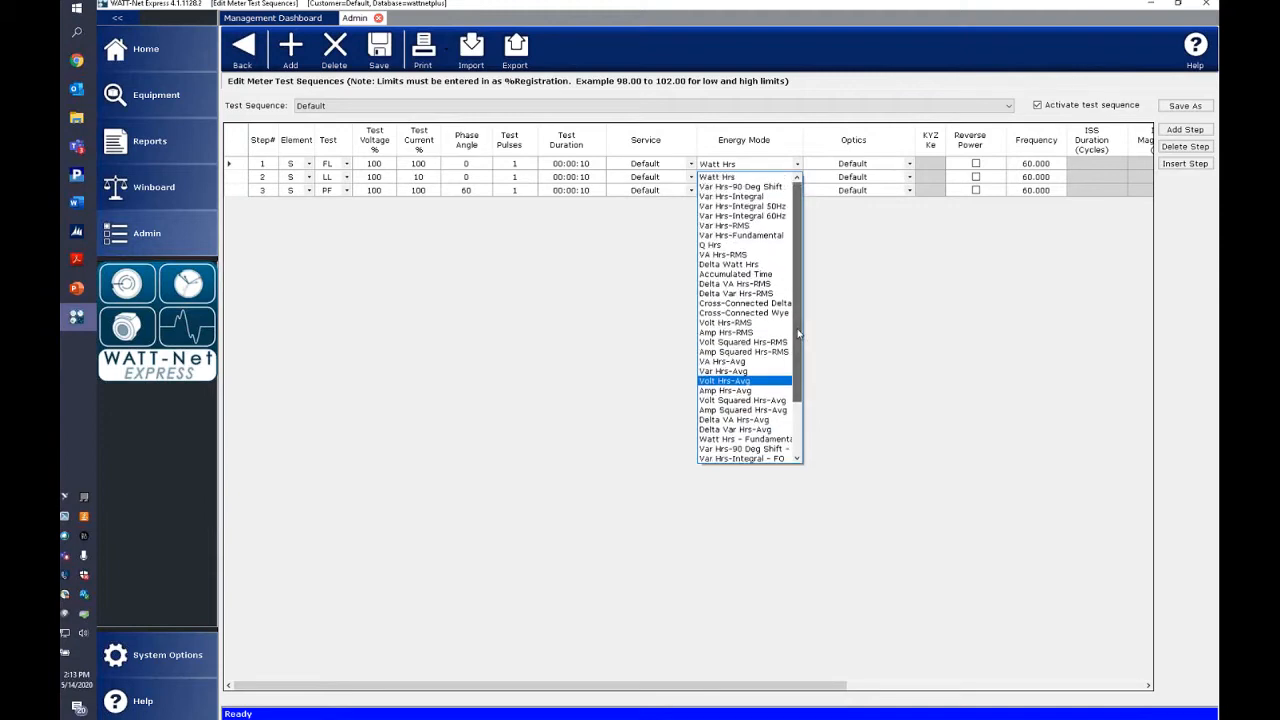
left_click(840, 257)
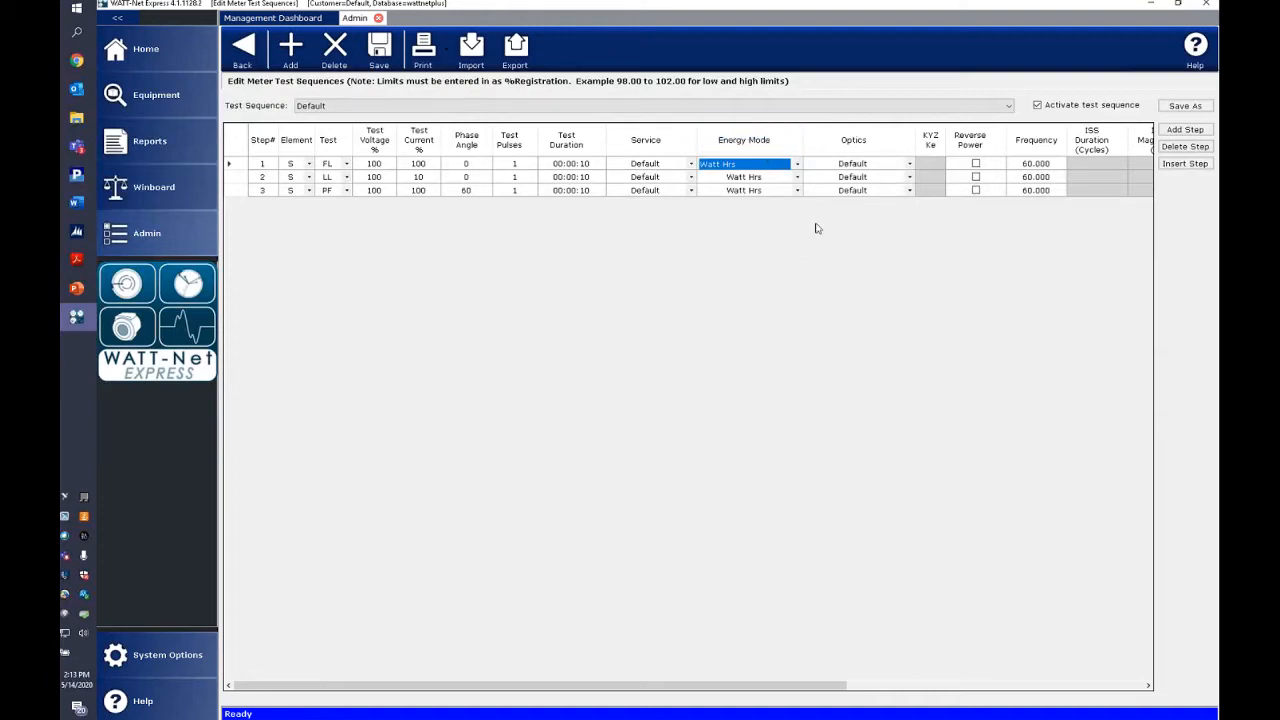
left_click(911, 166)
left_click(910, 164)
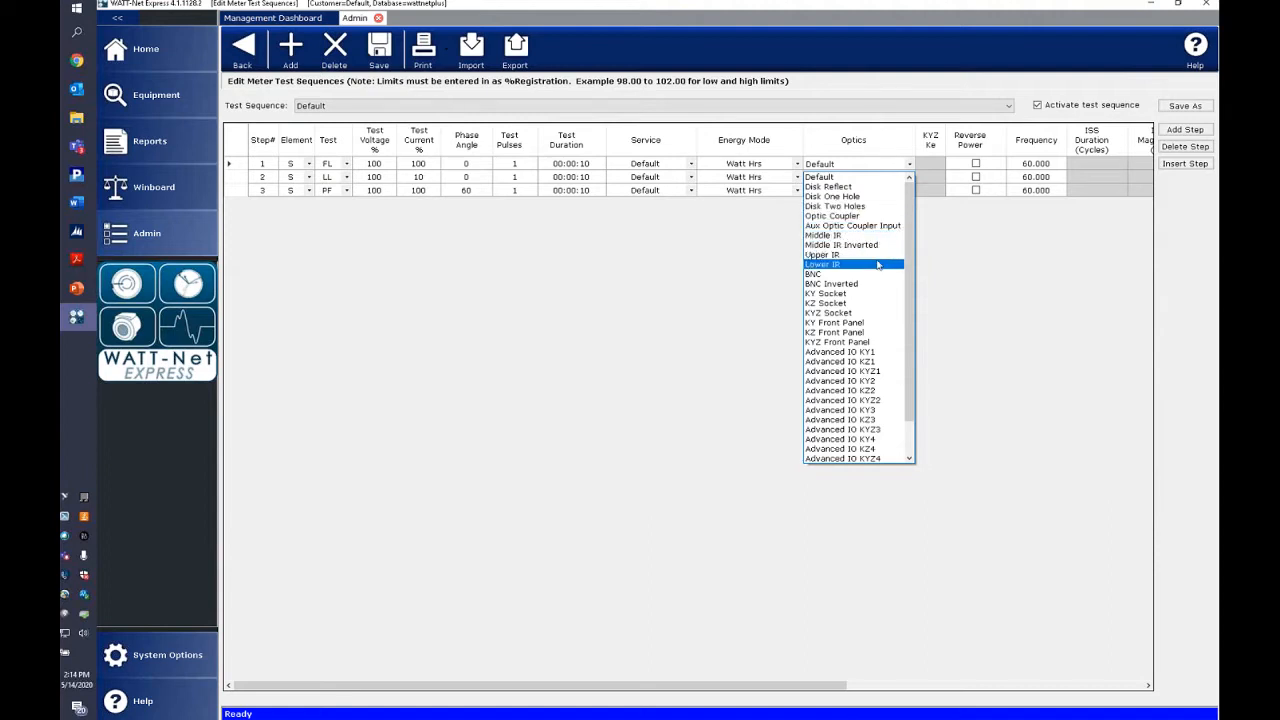
left_click(979, 283)
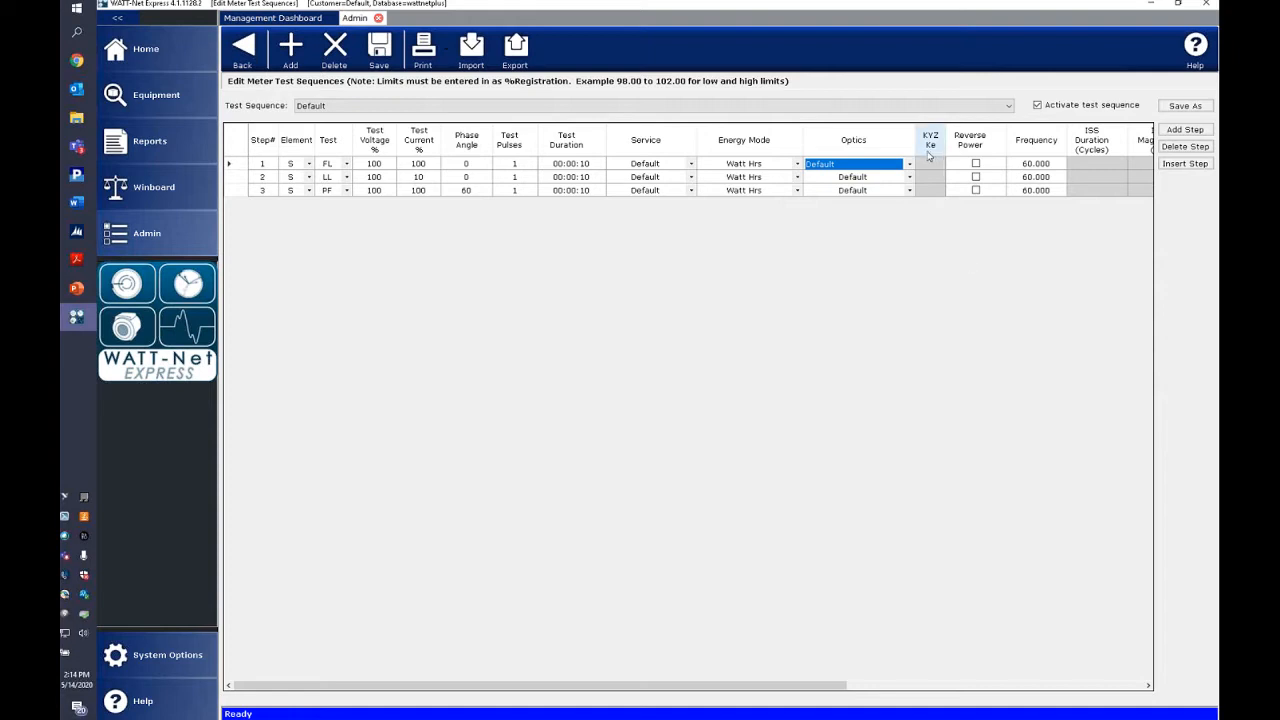
Set step 1's optics to Advanced IO KZ1 with a KYZ Ke of 7.2, and enable reverse power
mouse_move(932, 166)
left_click(909, 166)
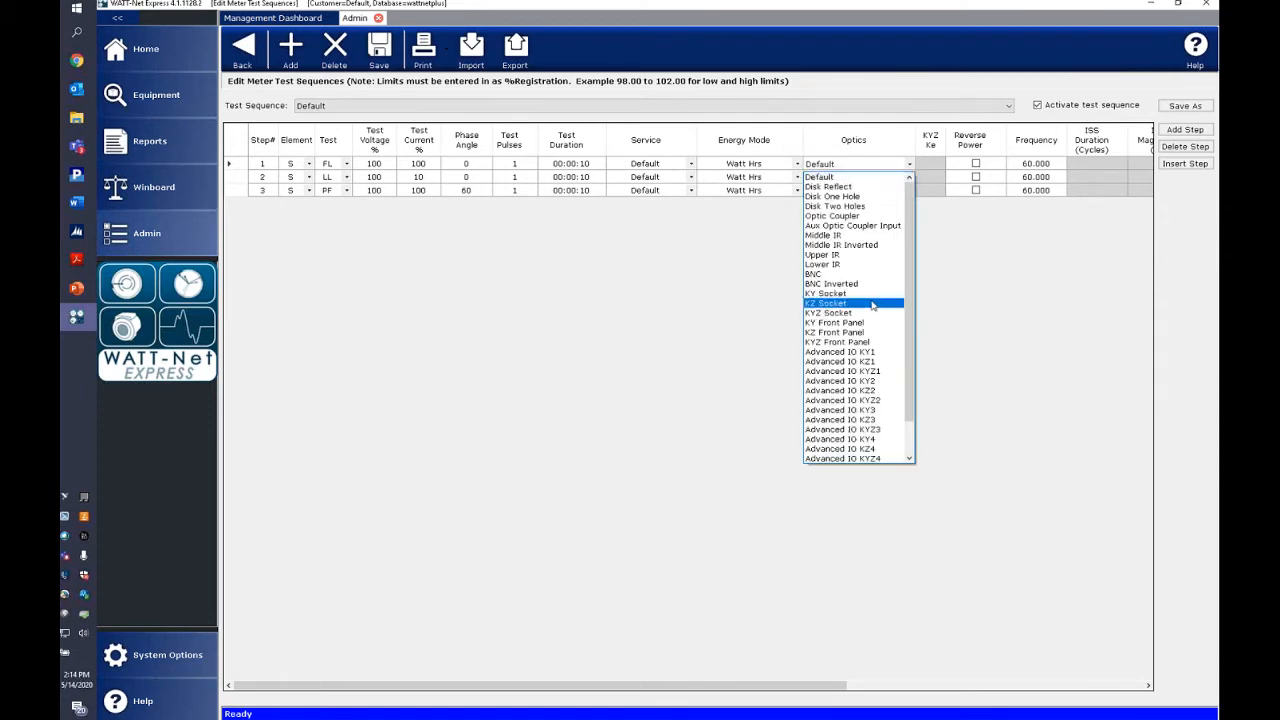
left_click(880, 361)
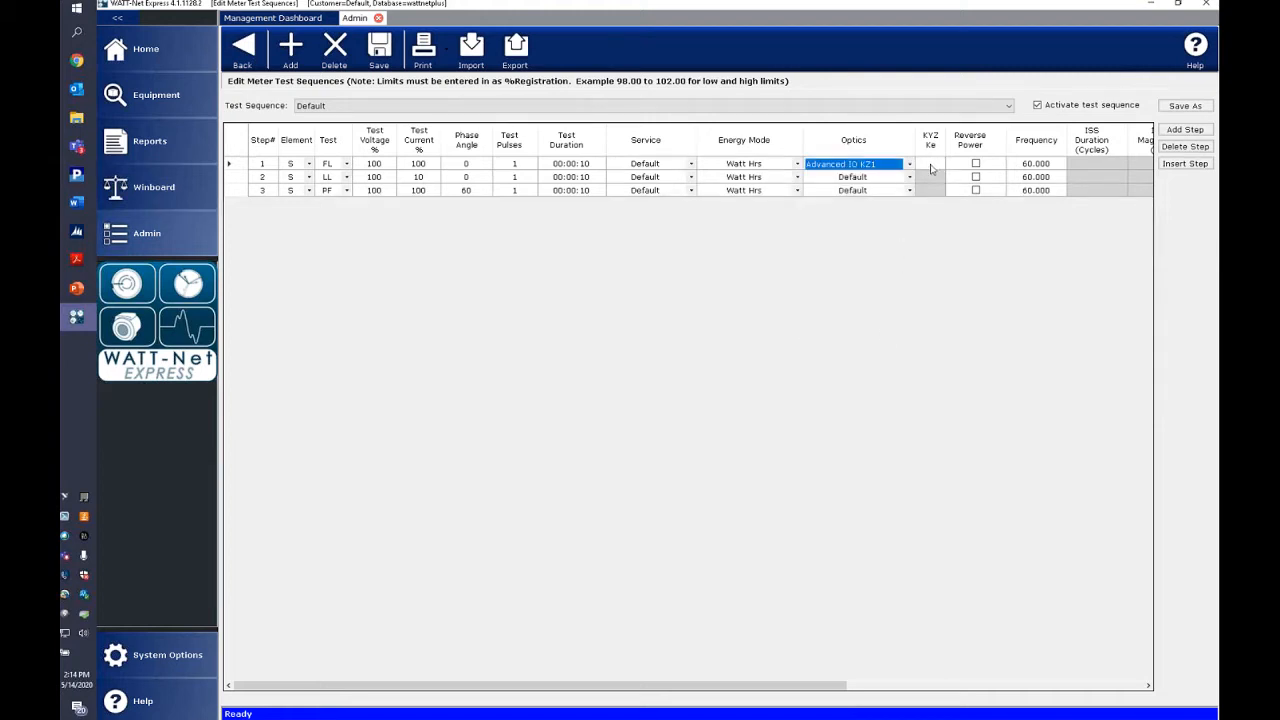
left_click(931, 169)
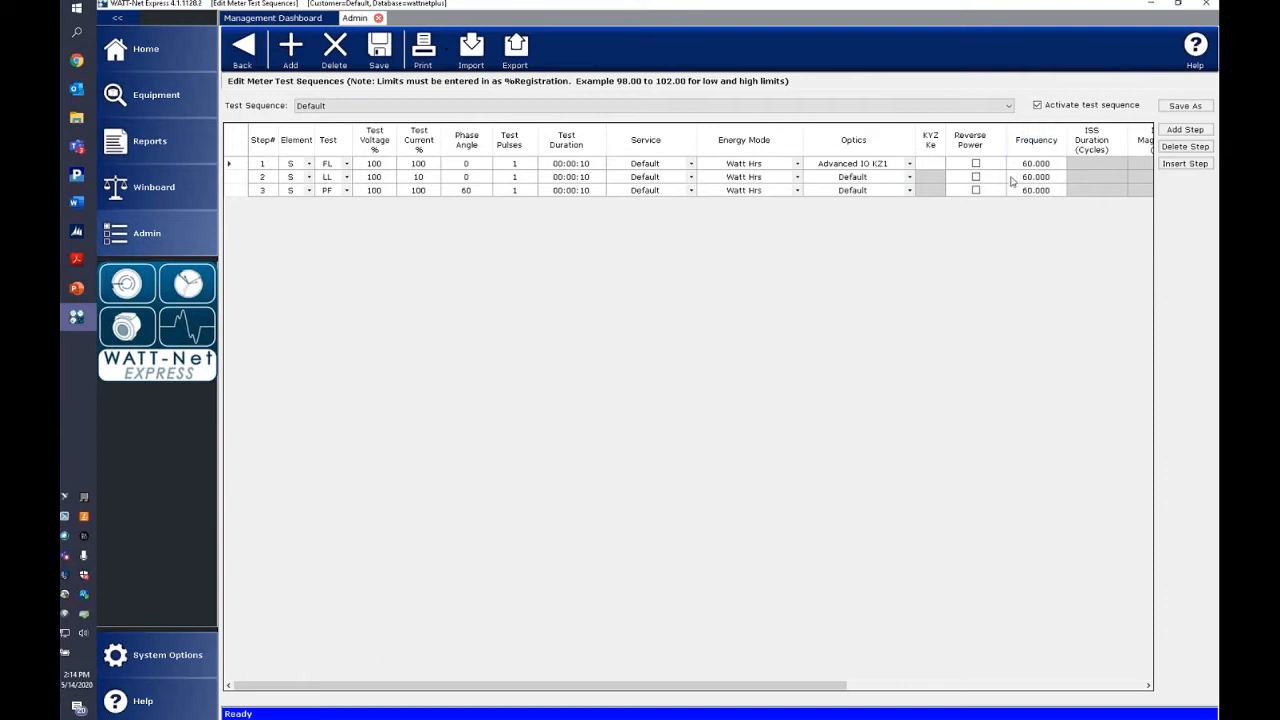
type("7.2")
key("Return")
left_click(976, 165)
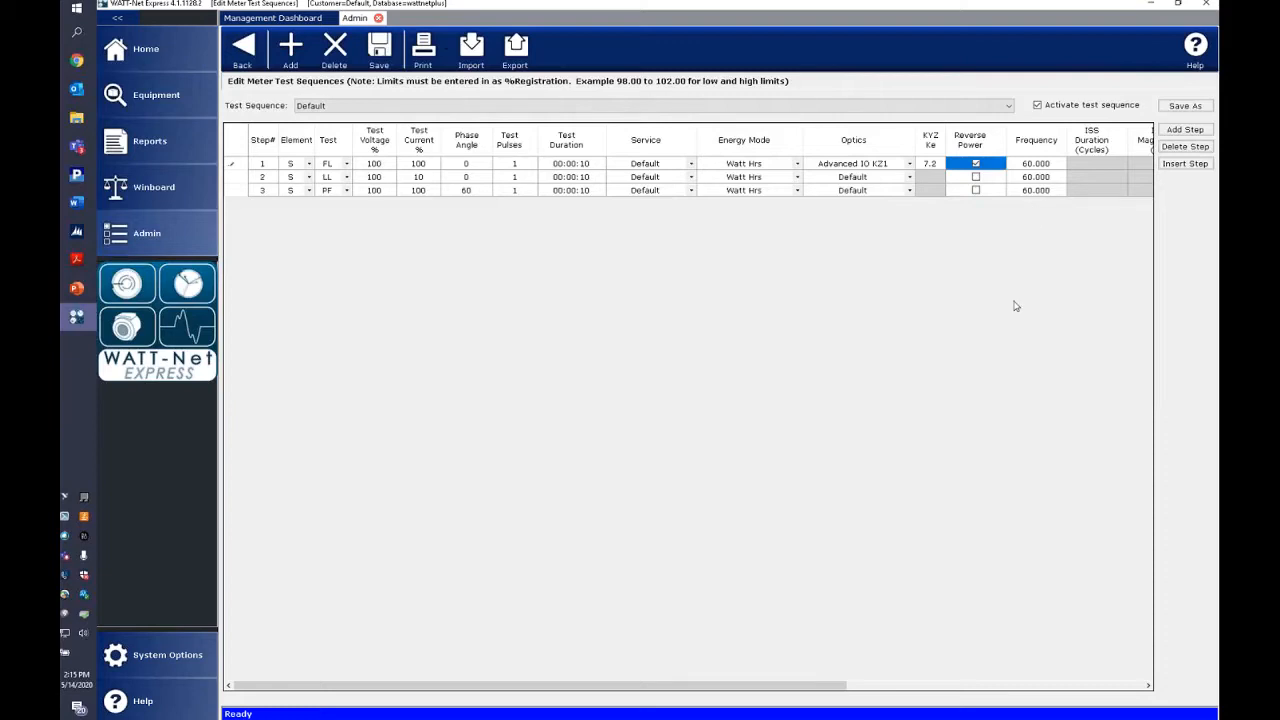
Try the ISAG and ISWL tests on step 1, checking the ISS duration and magnitude fields, and return the test to FL
left_click_drag(746, 685, 789, 688)
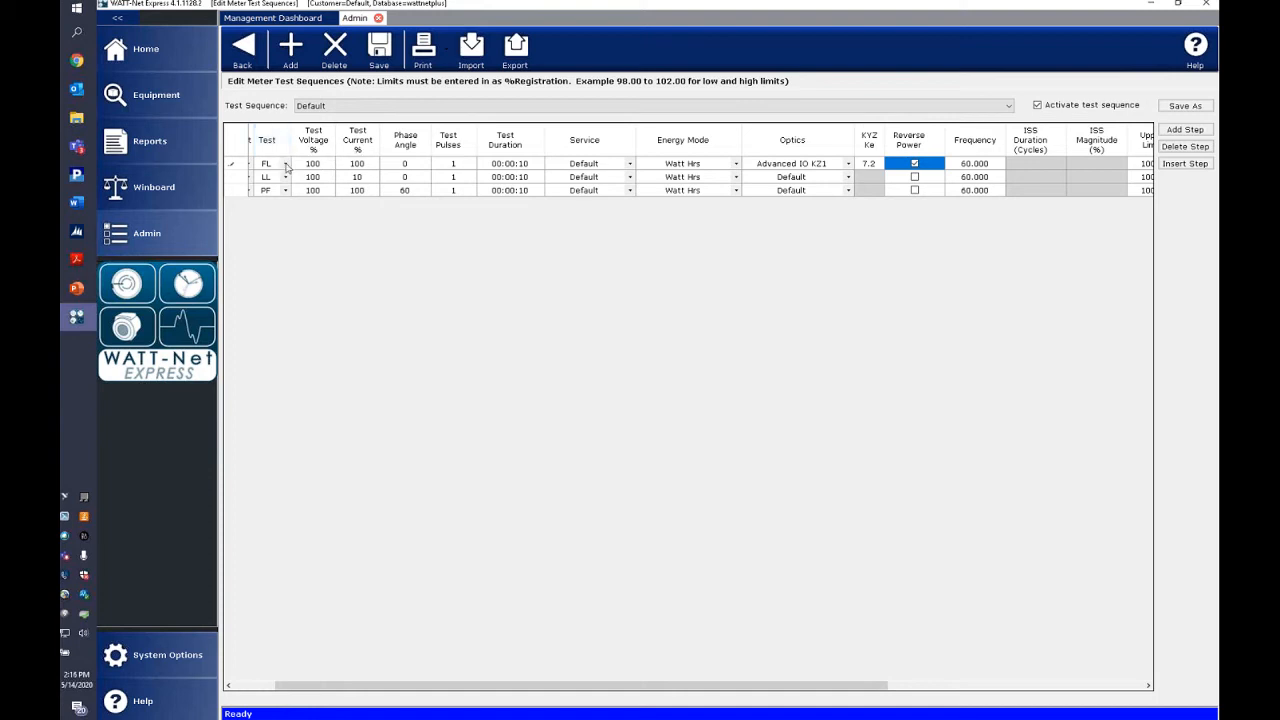
left_click(286, 166)
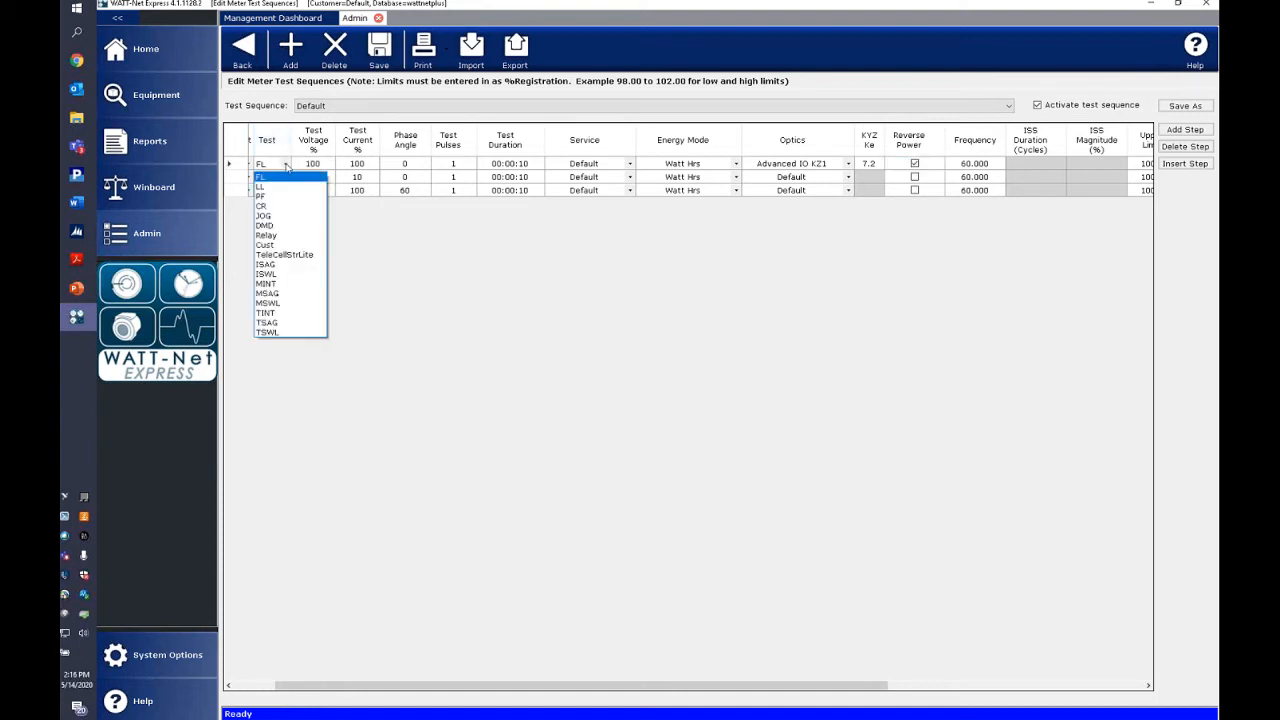
left_click(279, 265)
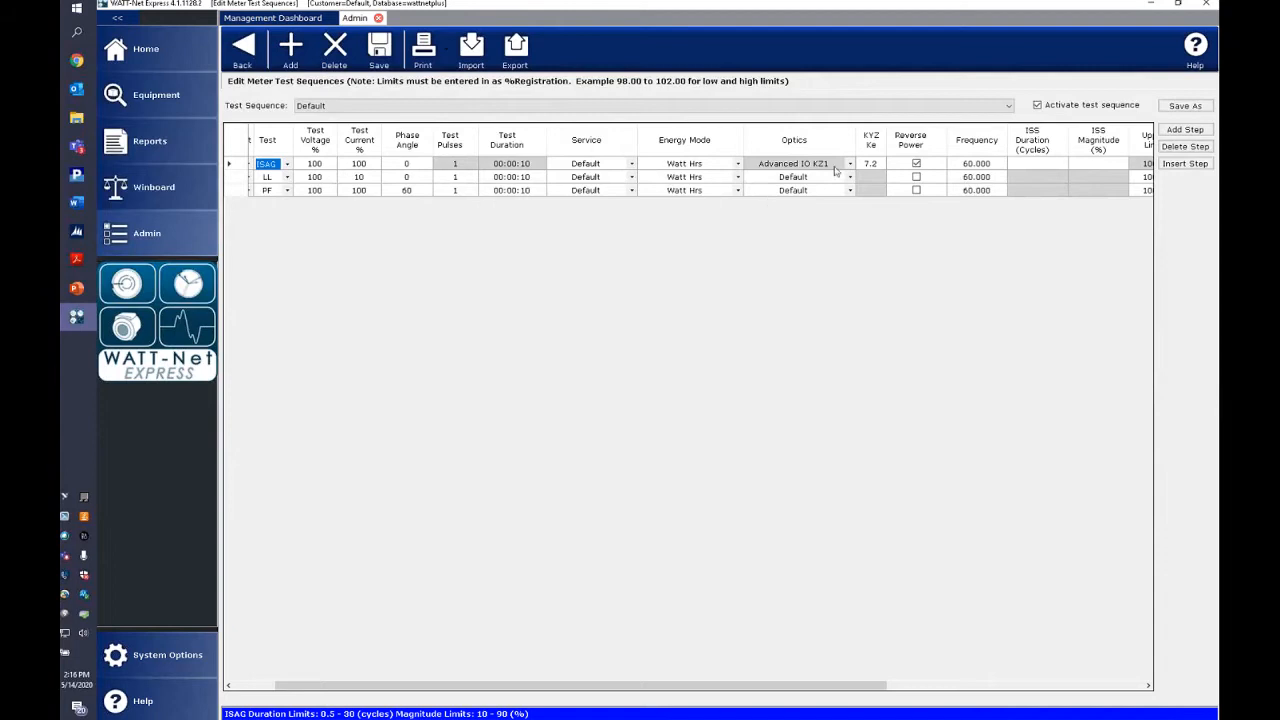
left_click(1038, 170)
left_click(1100, 163)
left_click(287, 165)
left_click(287, 165)
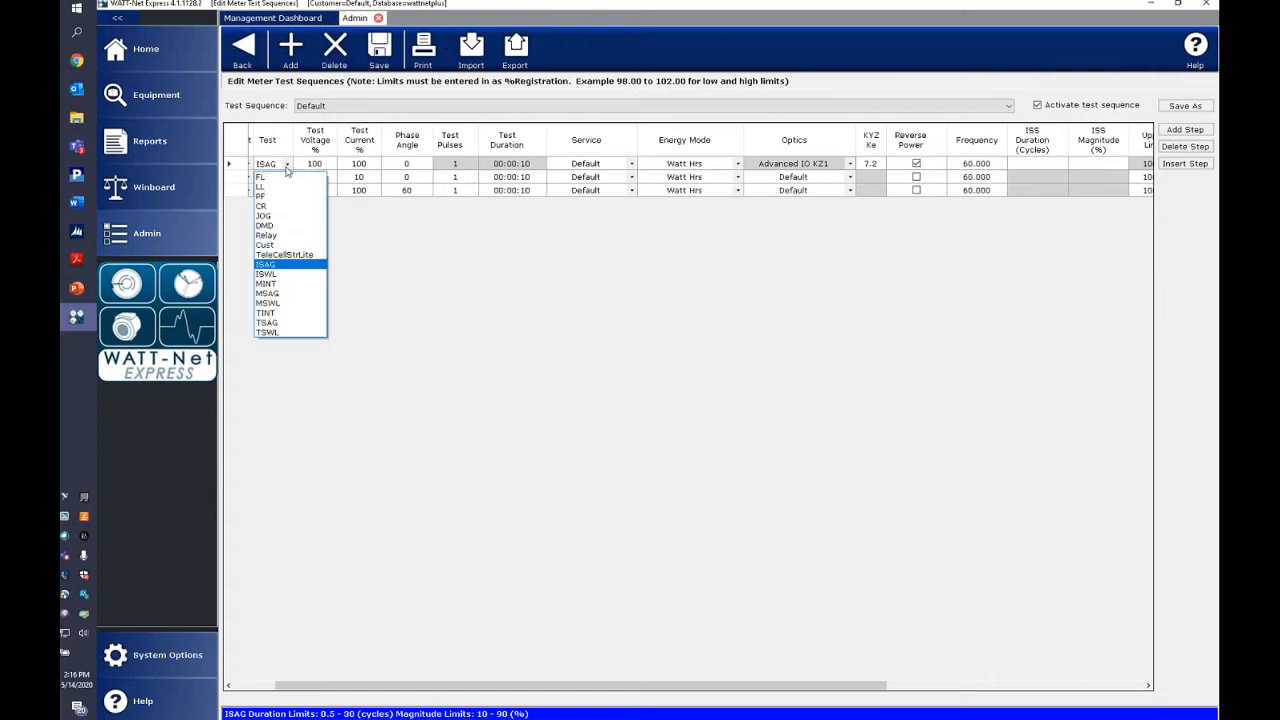
left_click(284, 275)
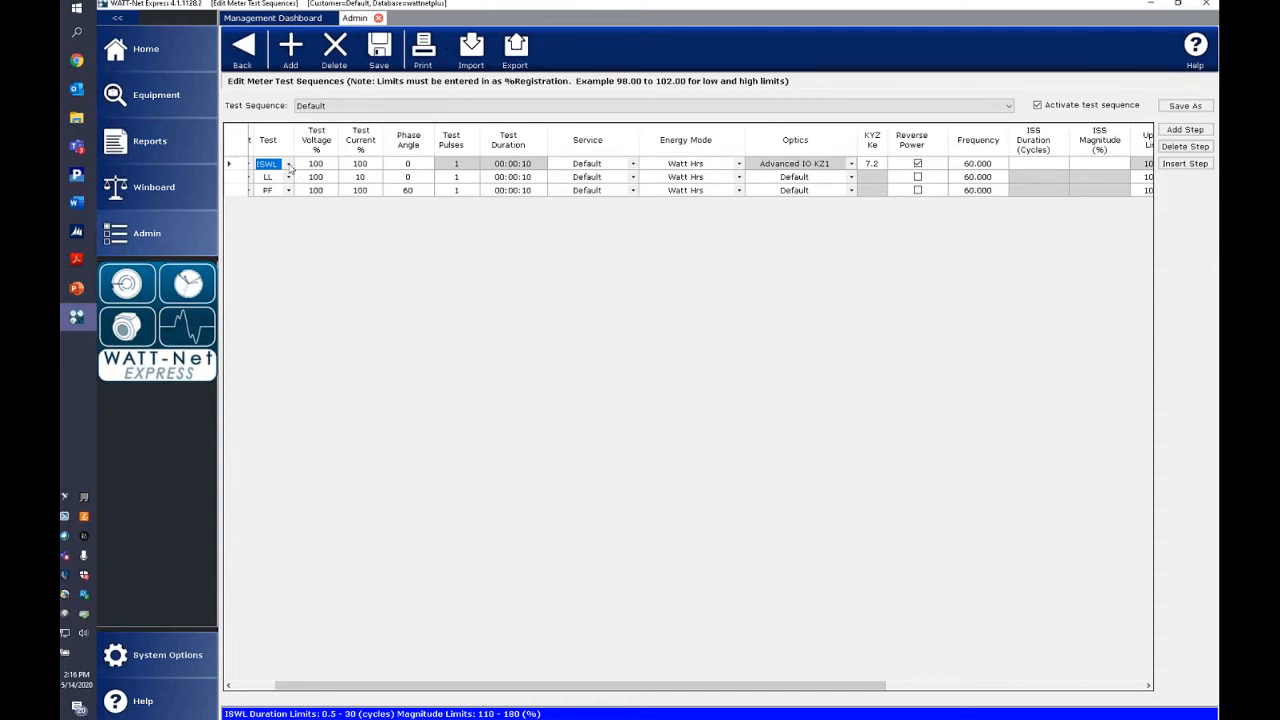
left_click(288, 177)
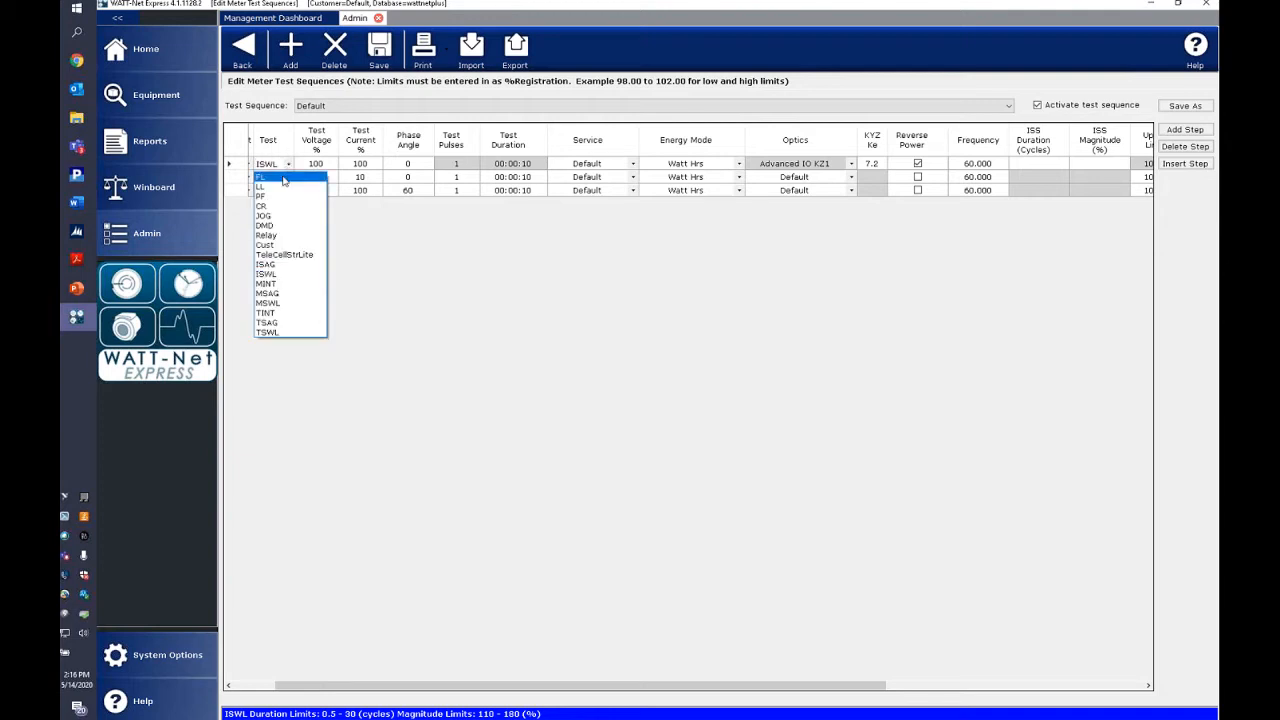
left_click(285, 178)
Set step 1's harmonic configuration to NRC WF 2/3
left_click_drag(385, 690, 660, 686)
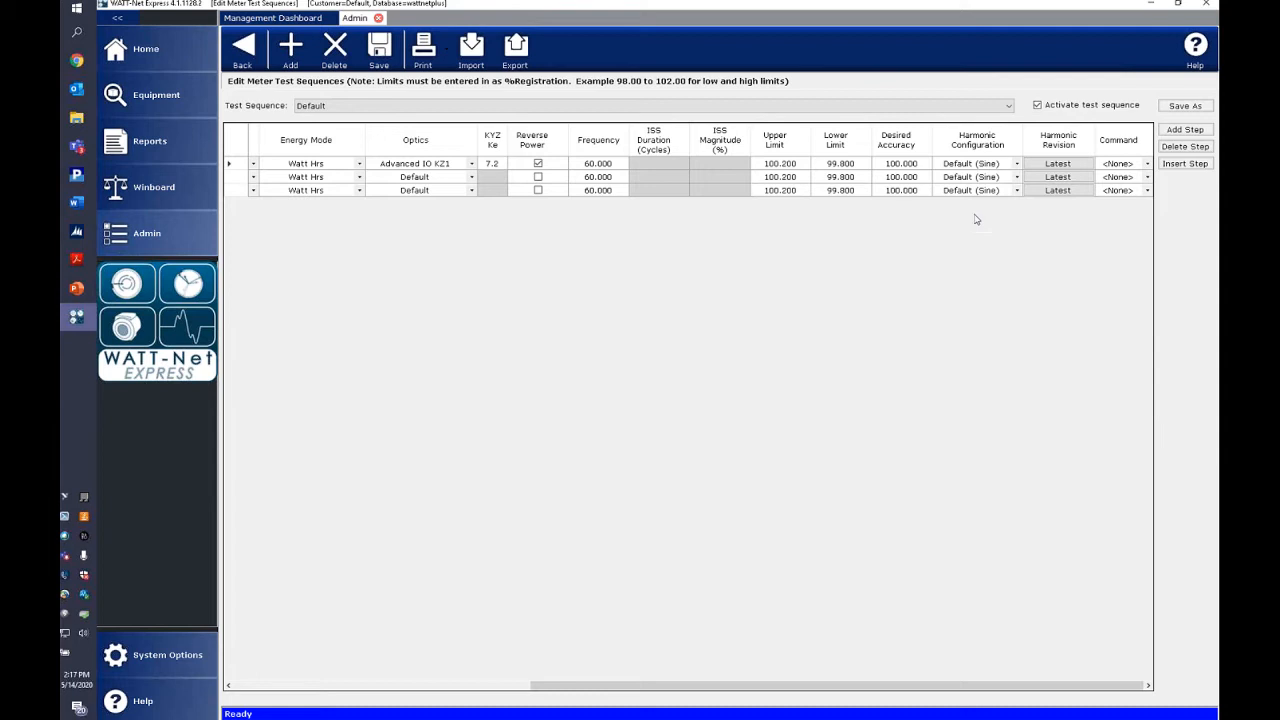
left_click(1016, 164)
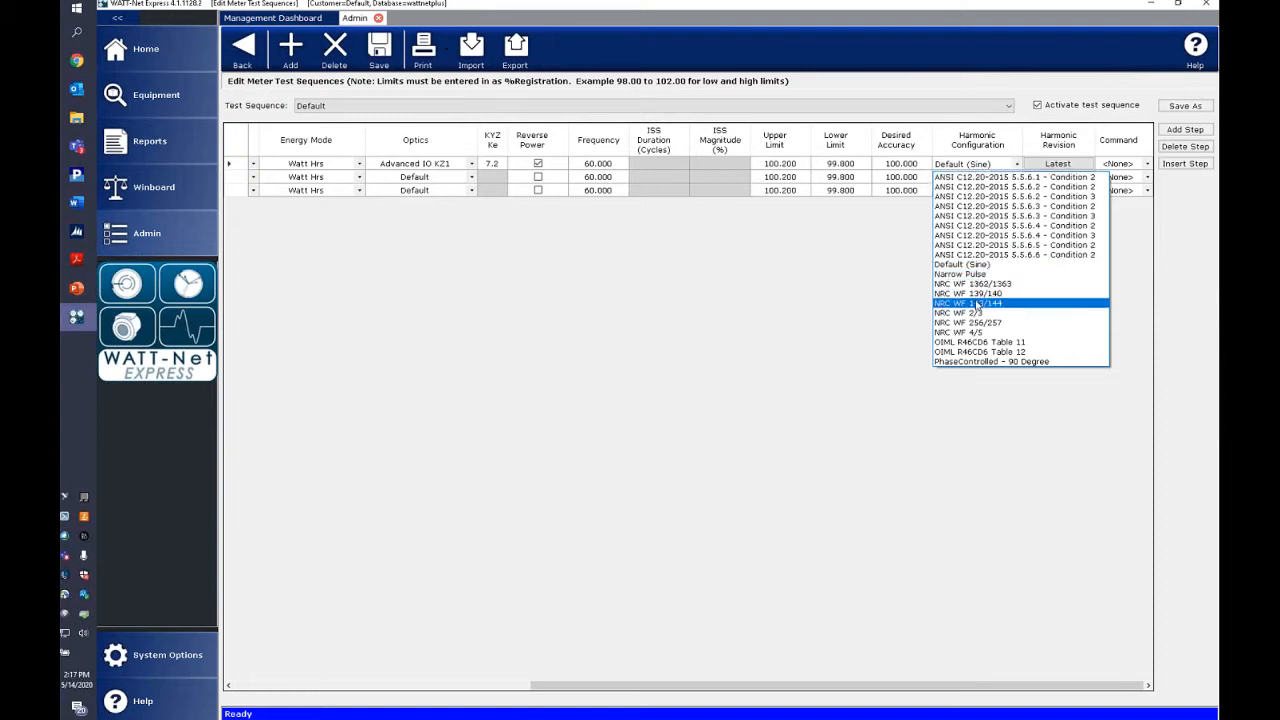
left_click(1059, 314)
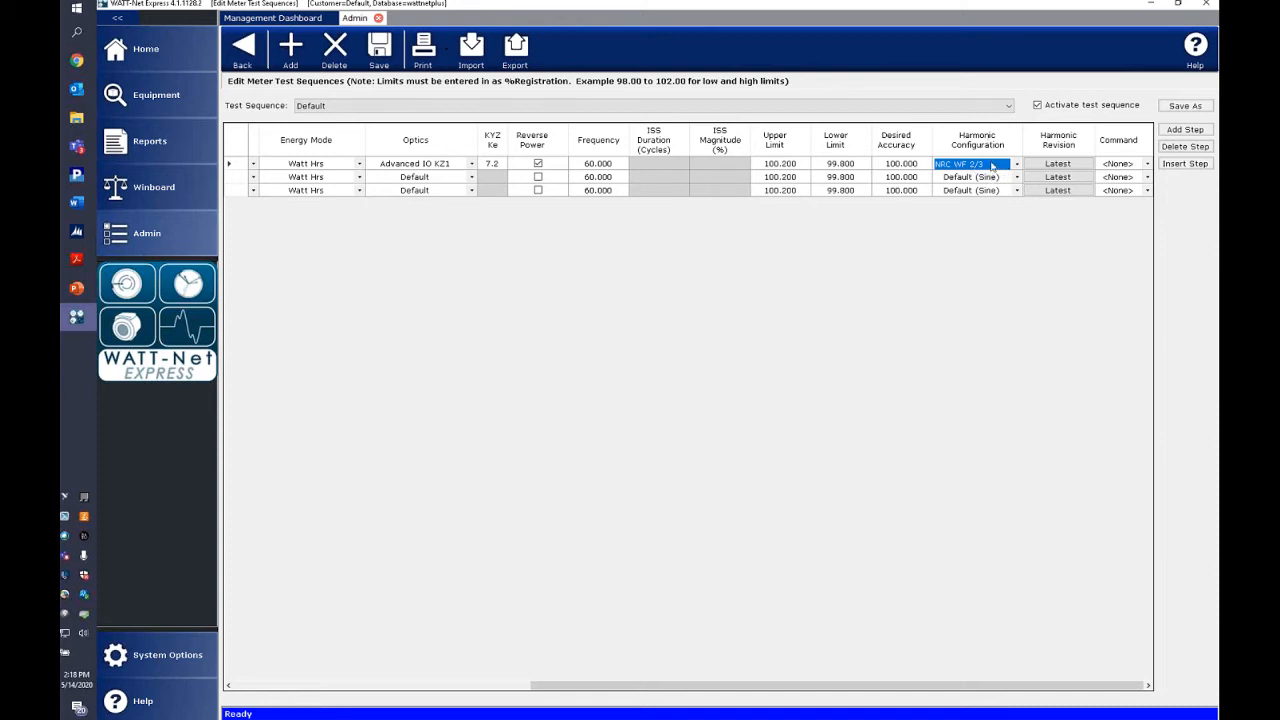
Review the harmonic definition and revision settings of step 1, keeping the option to always use the latest revision
left_click(1055, 167)
left_click(1055, 167)
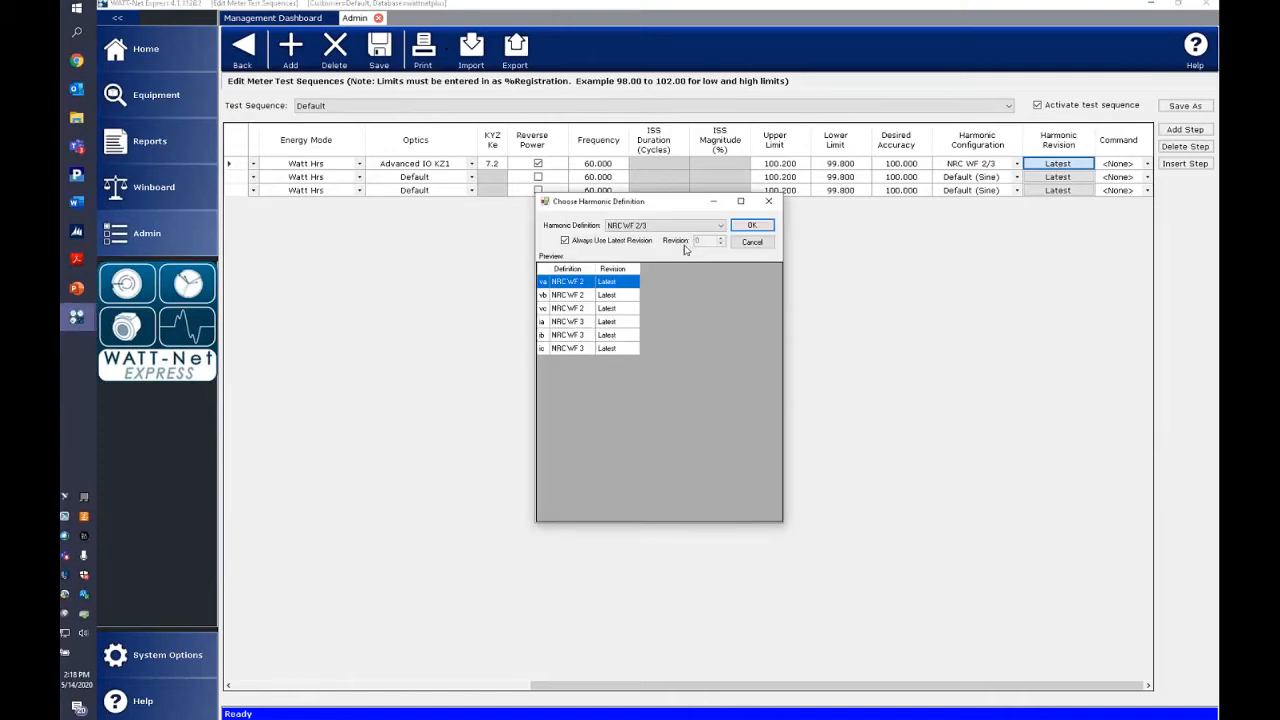
left_click(753, 226)
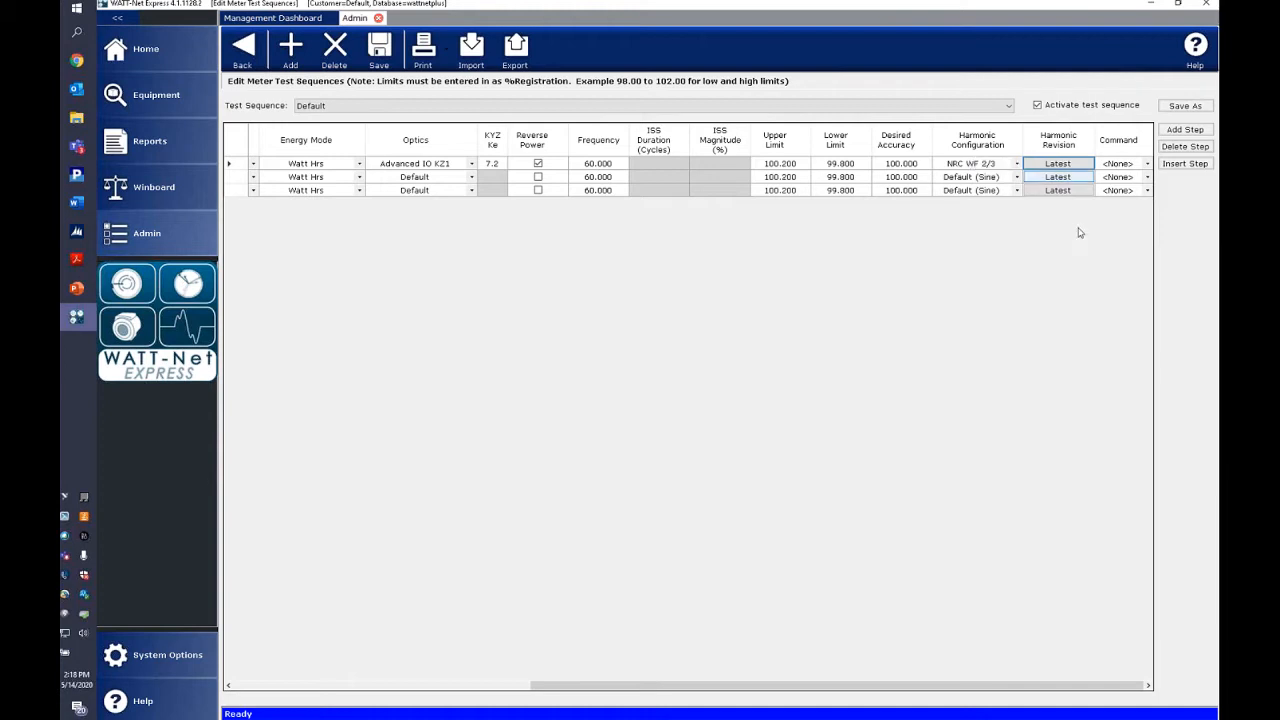
Review the command choices for step 1 and the available print options without choosing any
left_click(1147, 168)
left_click(1147, 168)
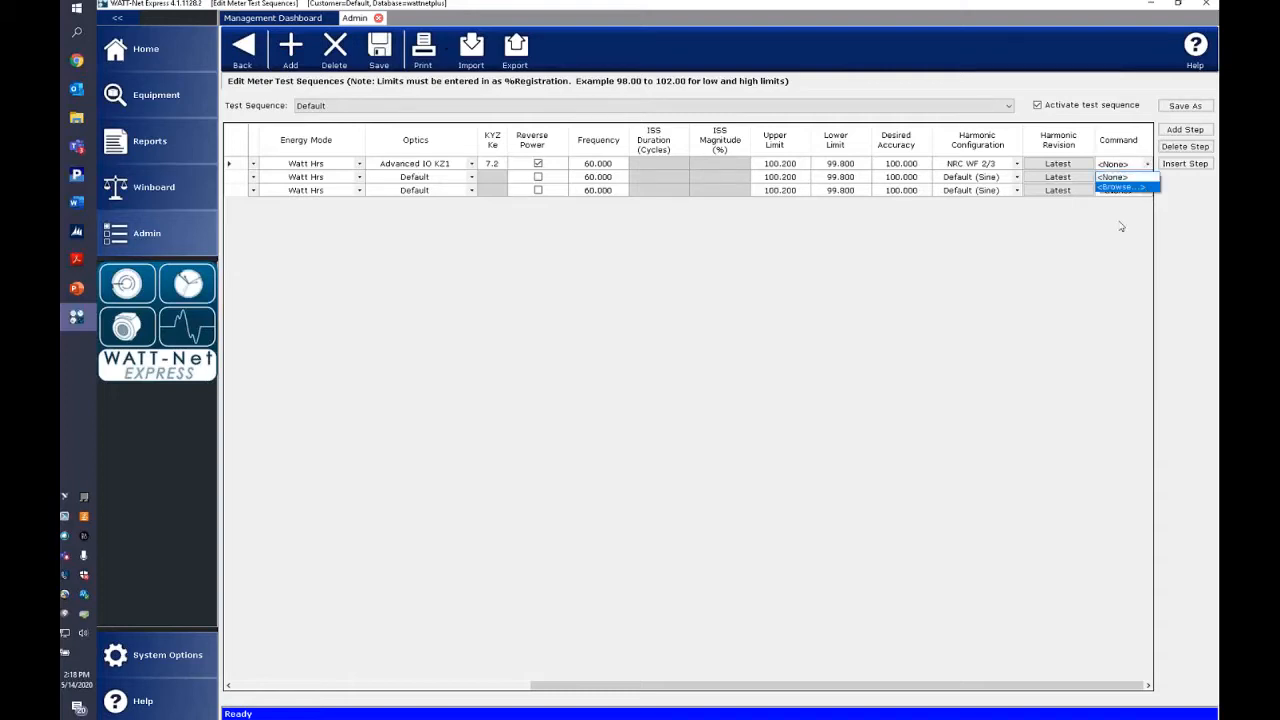
left_click(1121, 226)
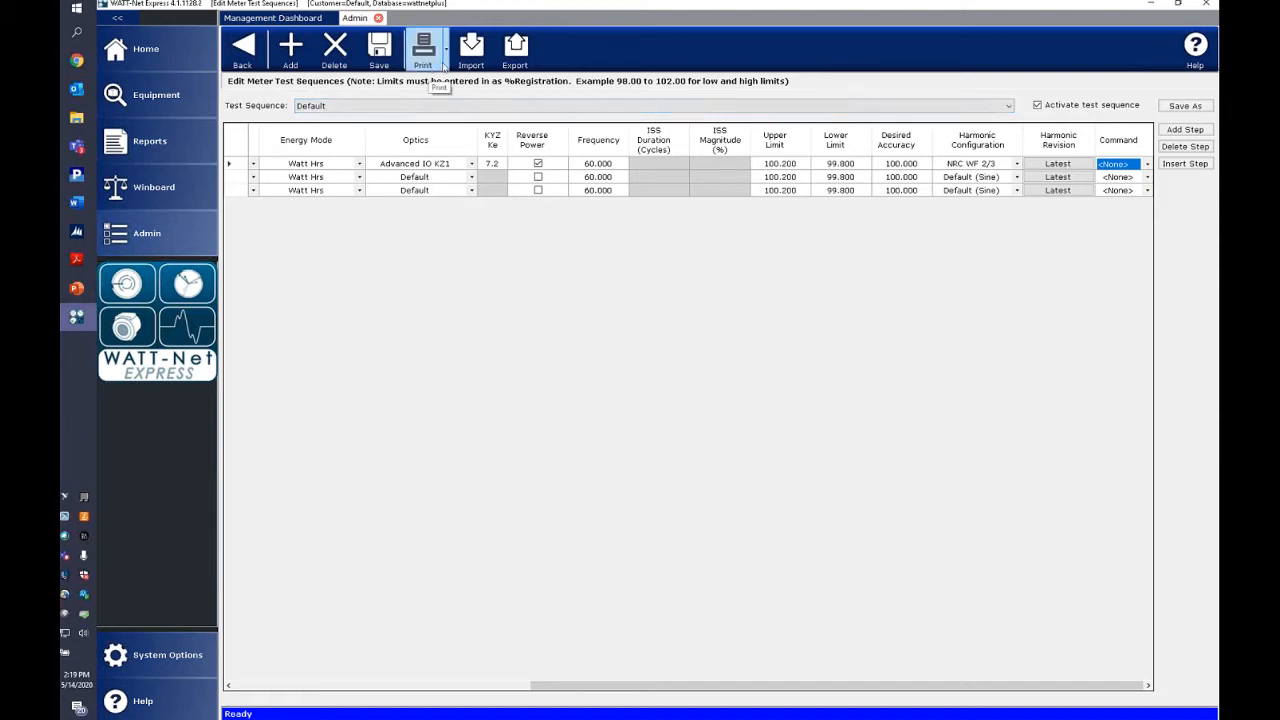
left_click(447, 64)
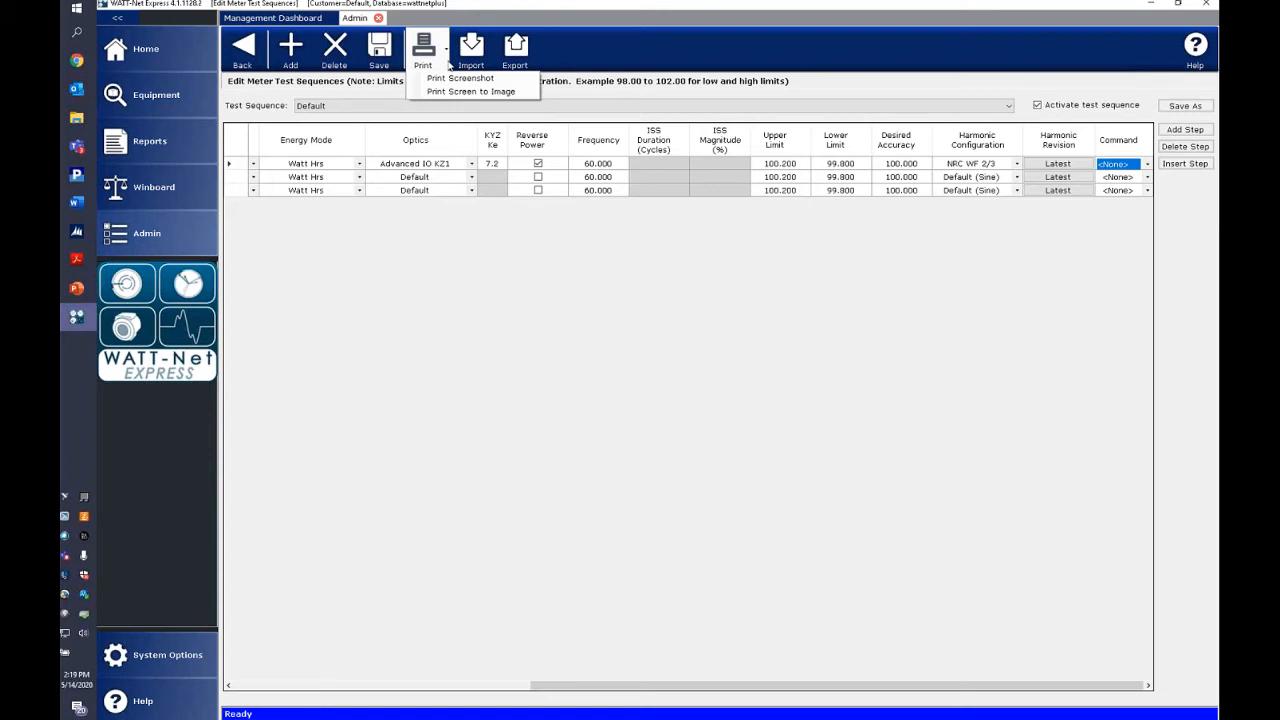
left_click(568, 96)
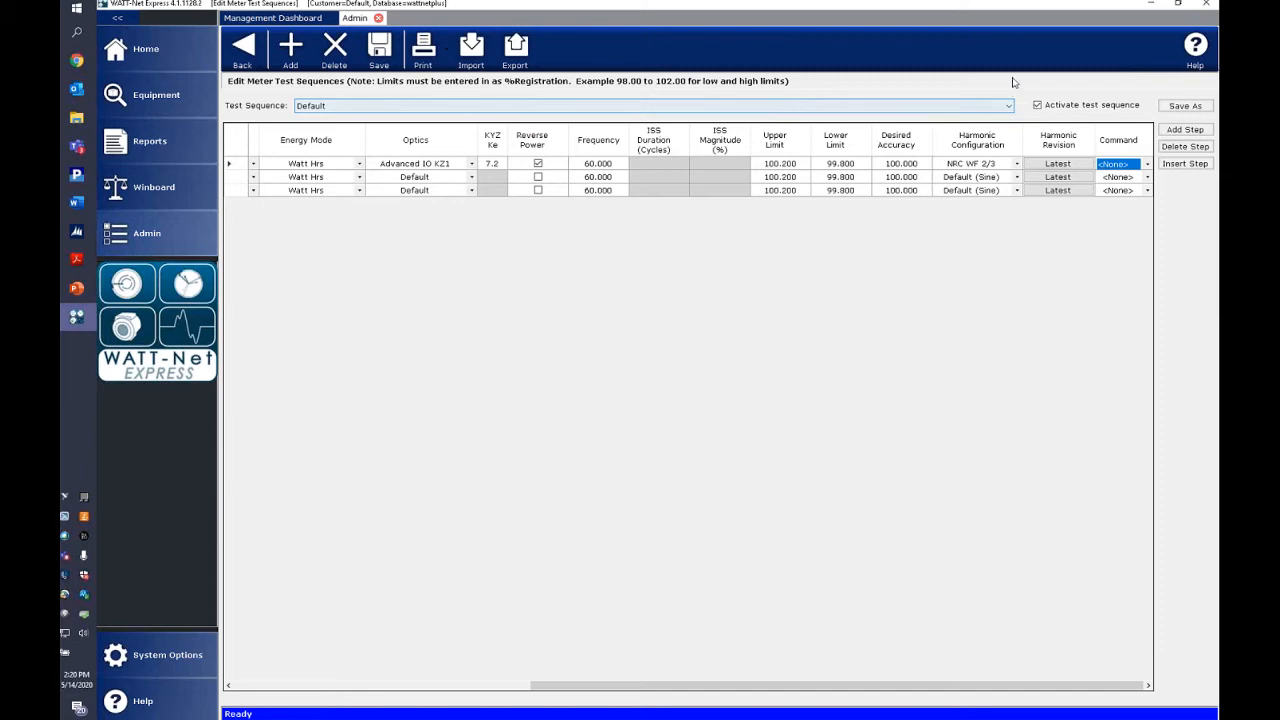
Consult the help topic "Running Winboard – A Quick And Basic Start" and close the help window
left_click(1194, 50)
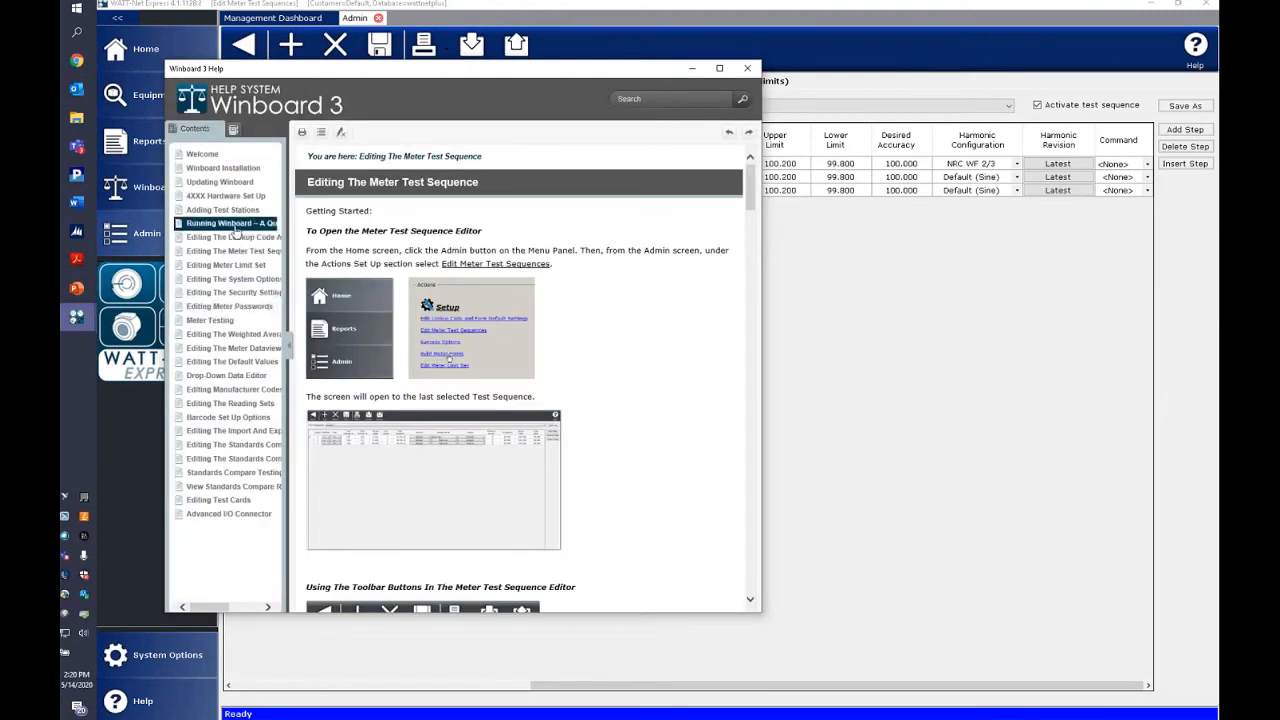
left_click(236, 229)
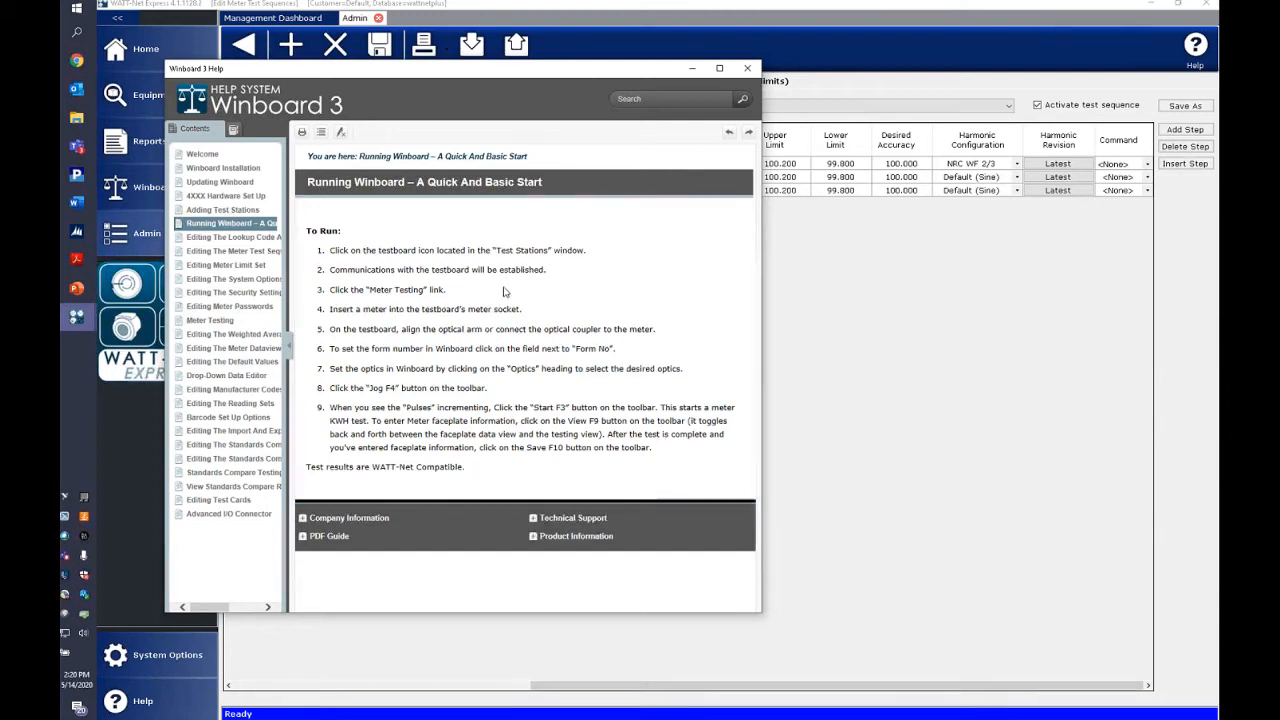
left_click(748, 68)
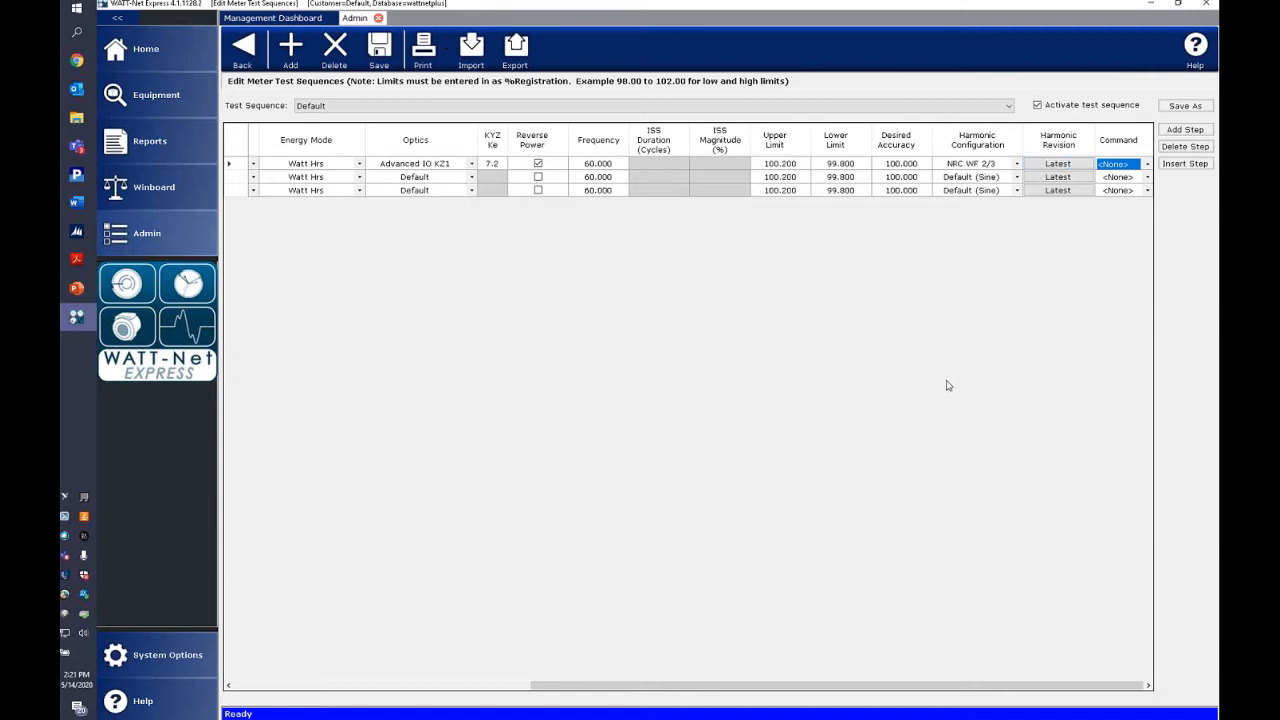
Create a new test sequence named "2S Meter", discarding the pending changes to the Default sequence
left_click_drag(786, 690, 478, 671)
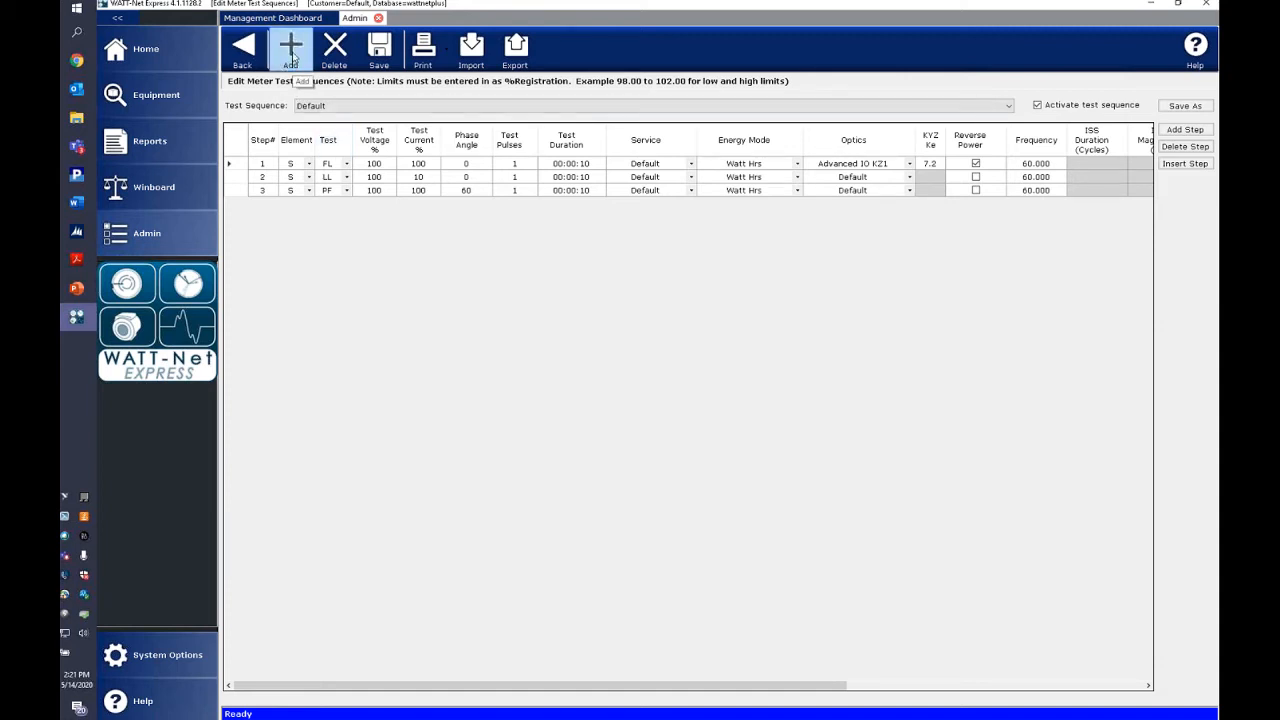
left_click(292, 57)
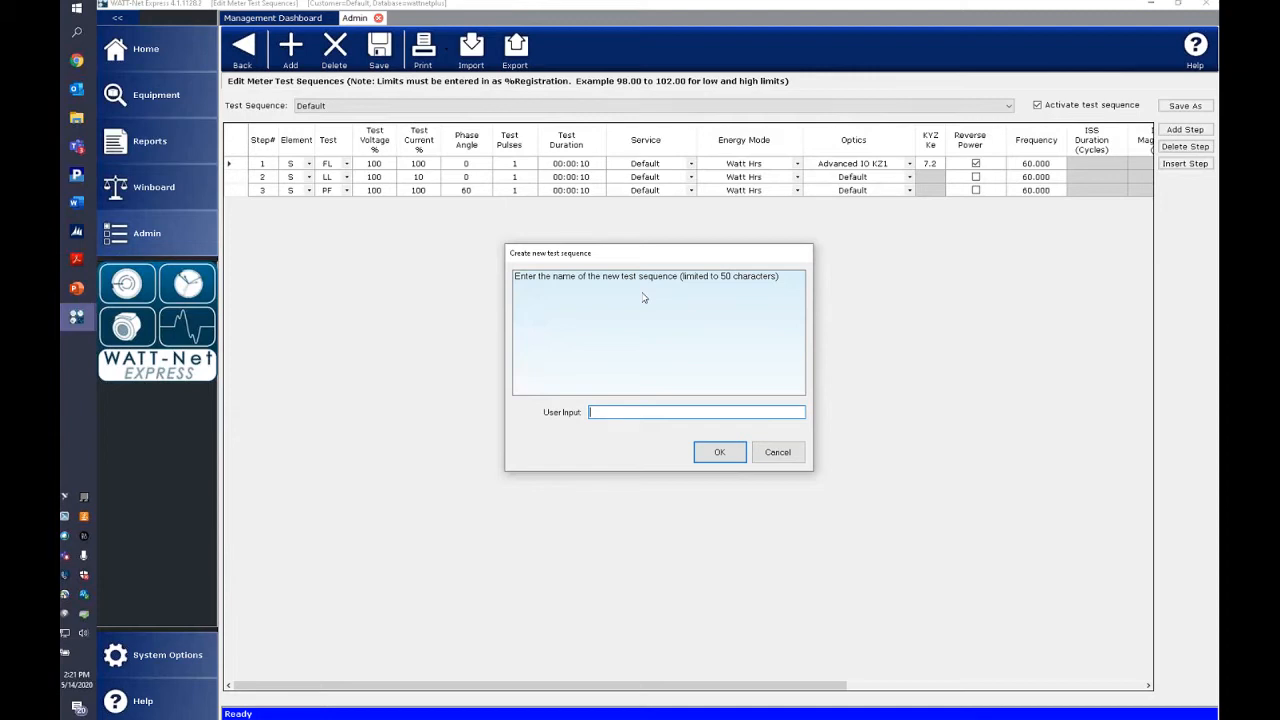
type("2S Meter")
left_click(720, 453)
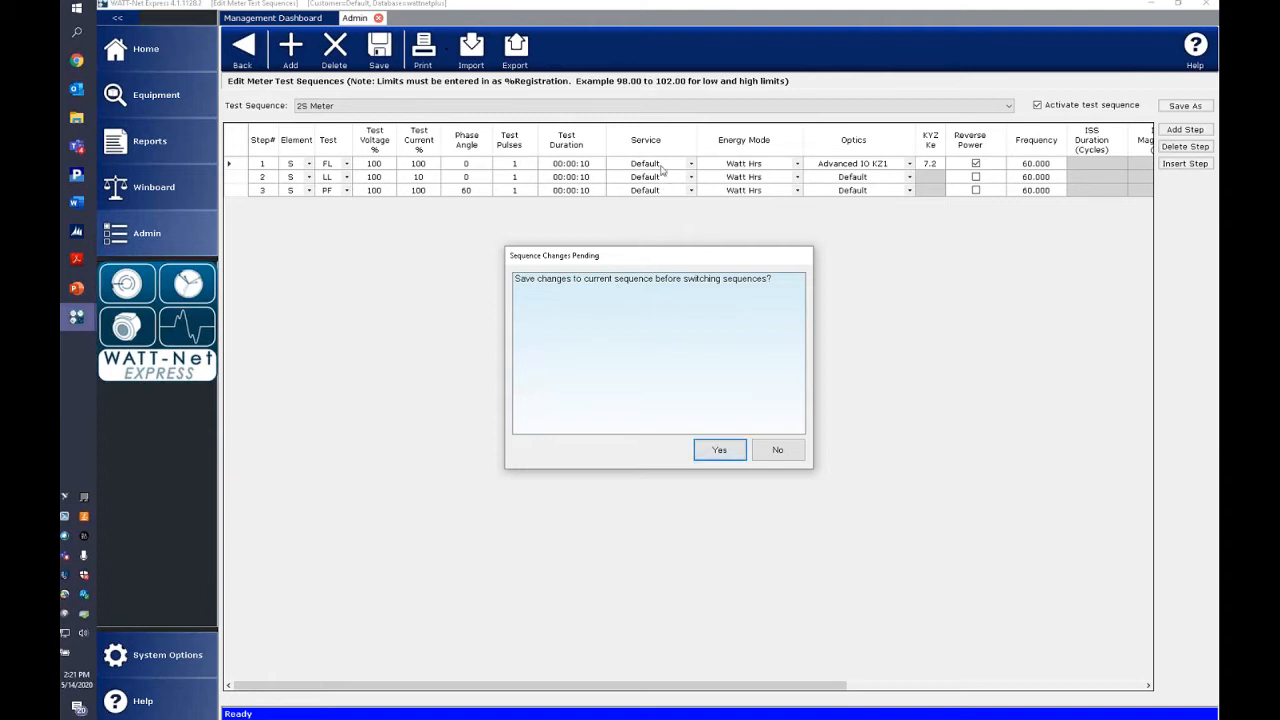
left_click(777, 450)
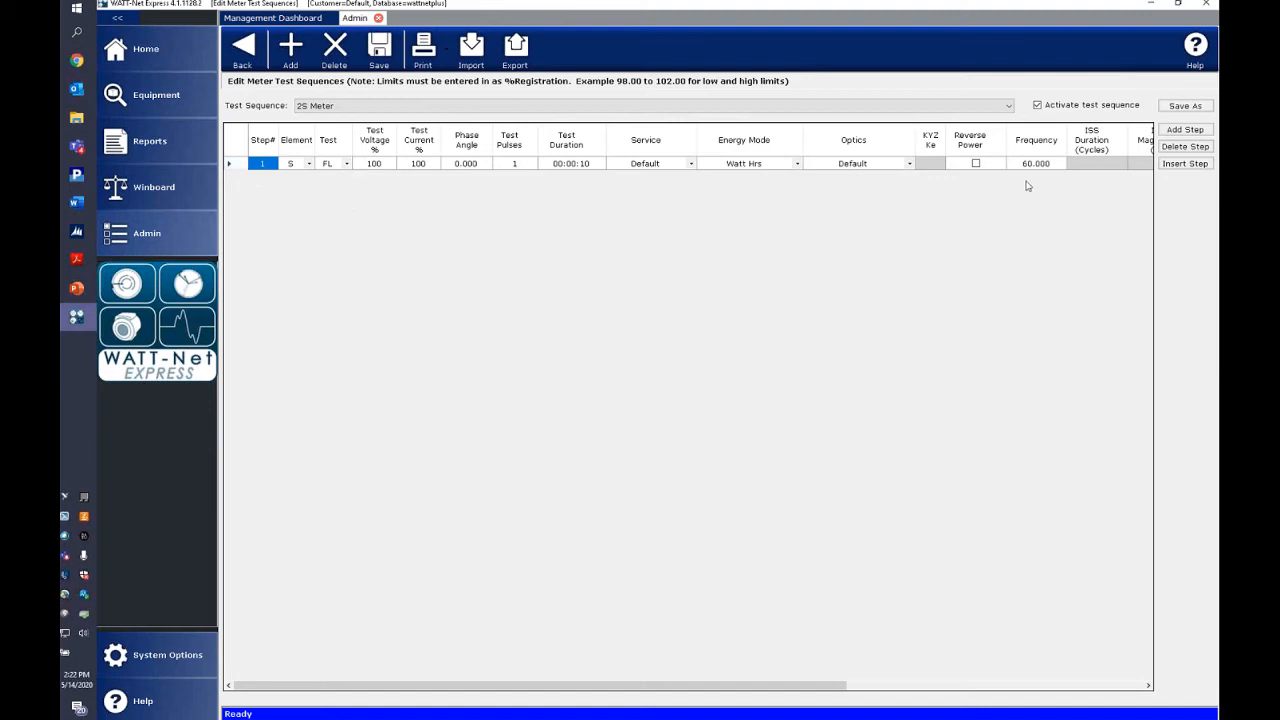
Add a second step to the 2S Meter sequence and set its test to PF
left_click(1183, 130)
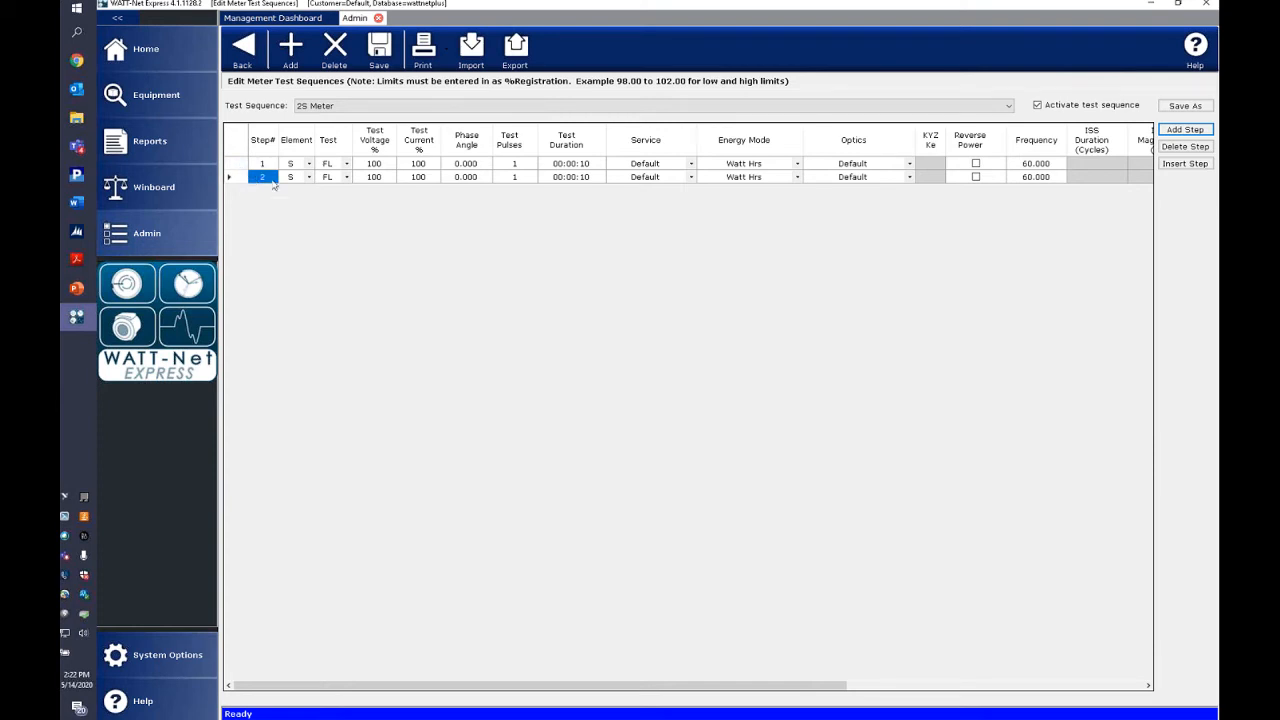
left_click(347, 177)
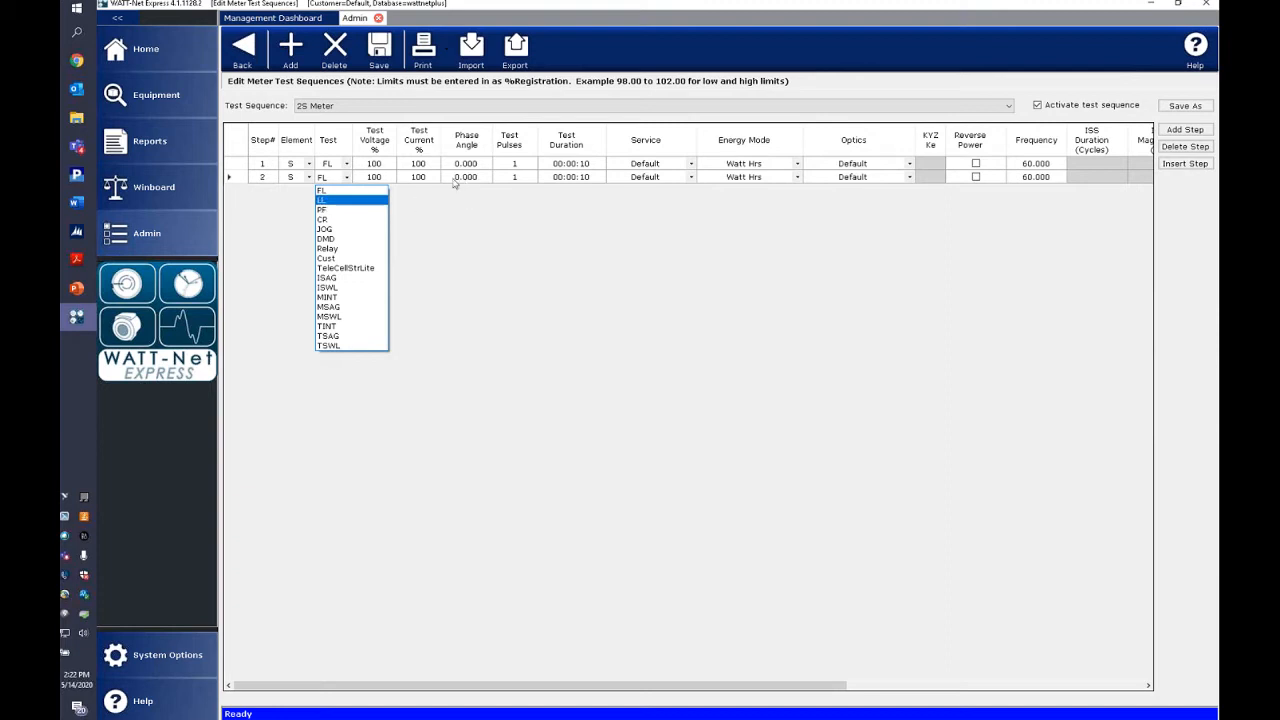
left_click(364, 212)
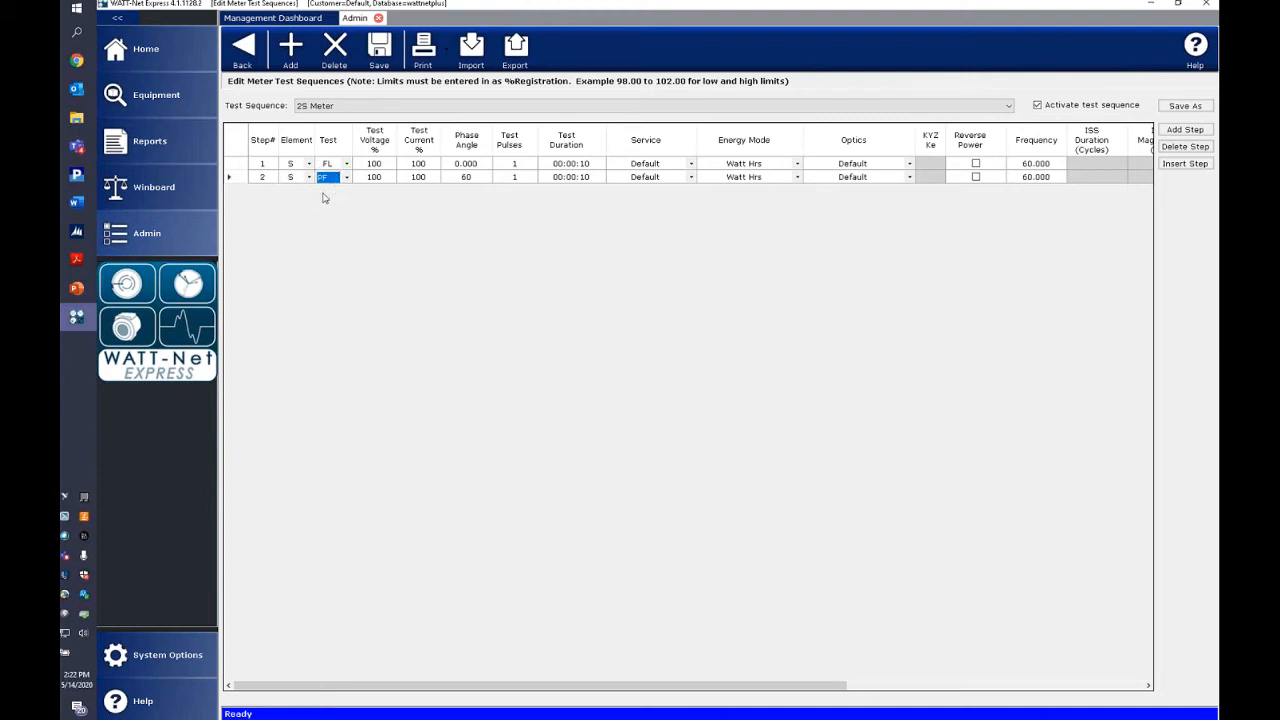
Add a third step to the sequence with the FL test and reverse power enabled
left_click(1193, 132)
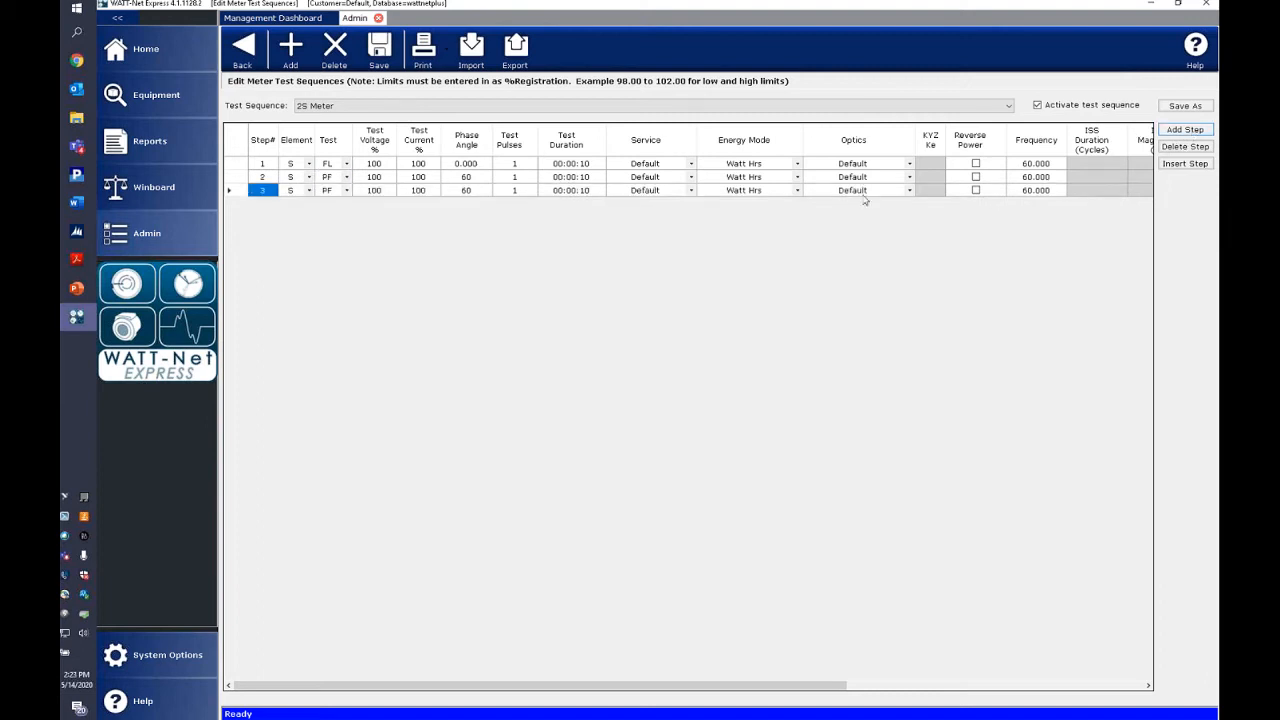
left_click(347, 193)
left_click(347, 191)
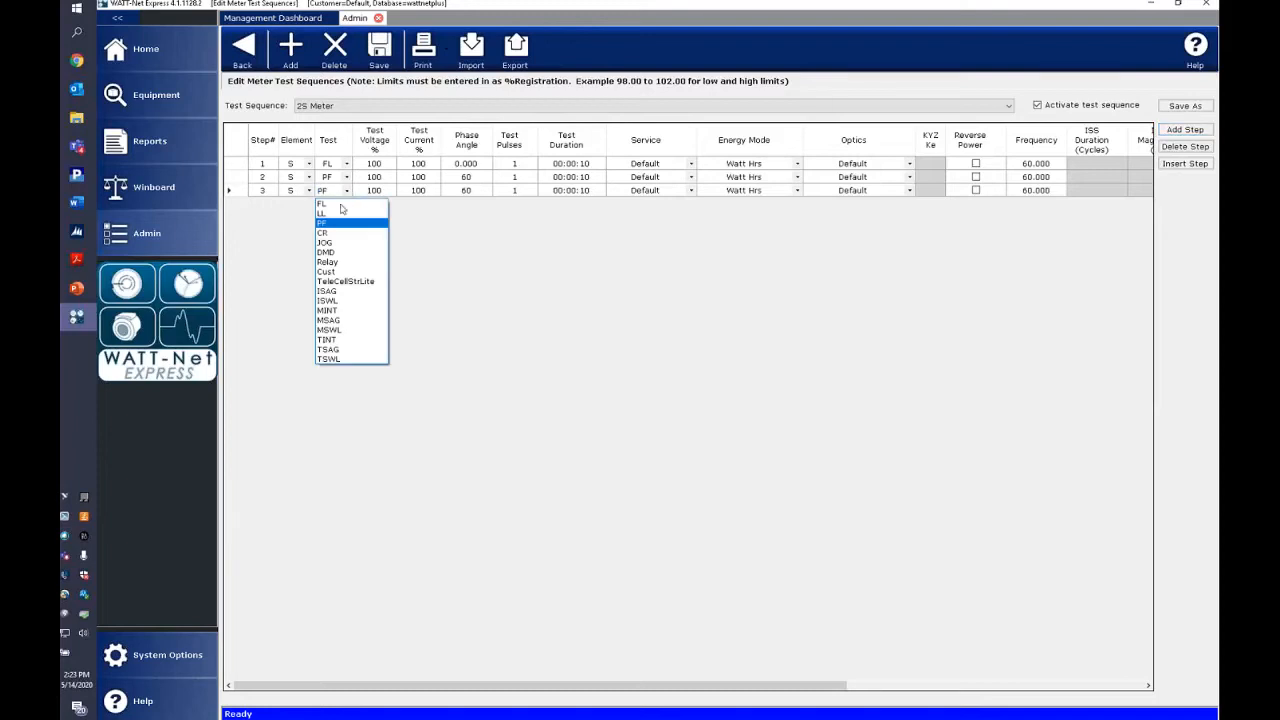
left_click(341, 204)
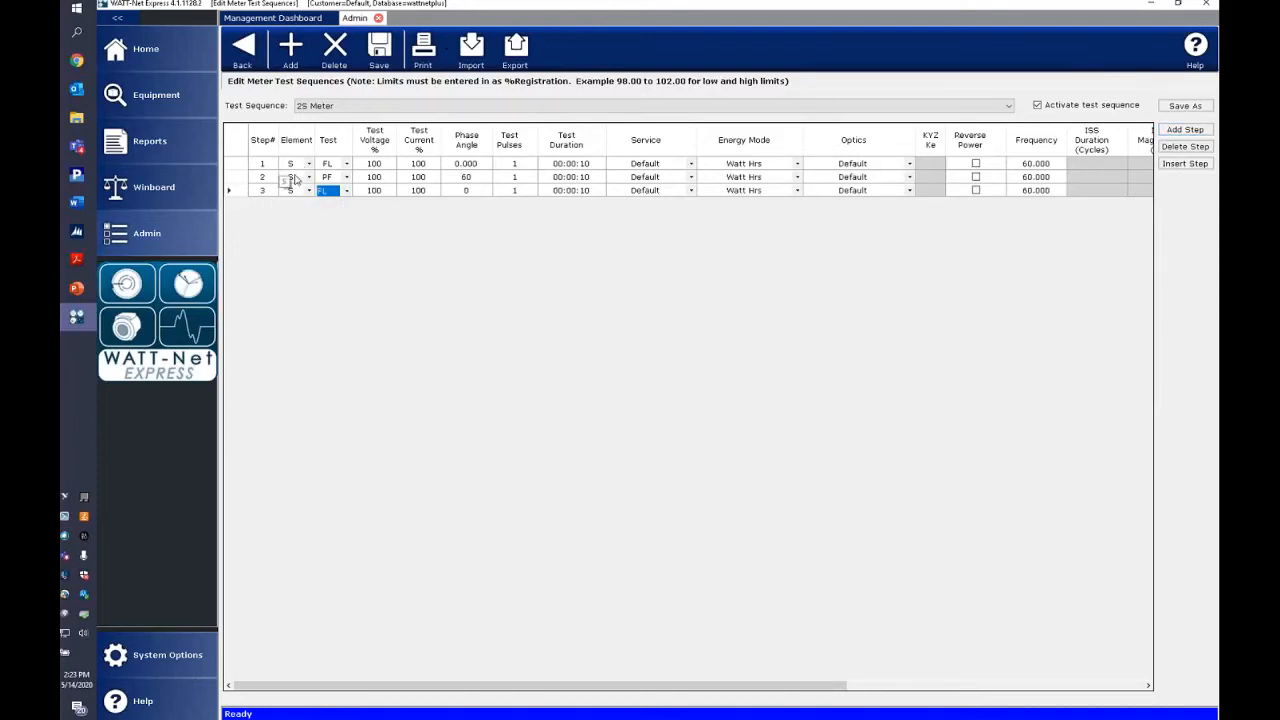
left_click(977, 192)
left_click(976, 191)
Add a fourth step with reverse power and the PF test, and save the 2S Meter sequence
left_click(1185, 130)
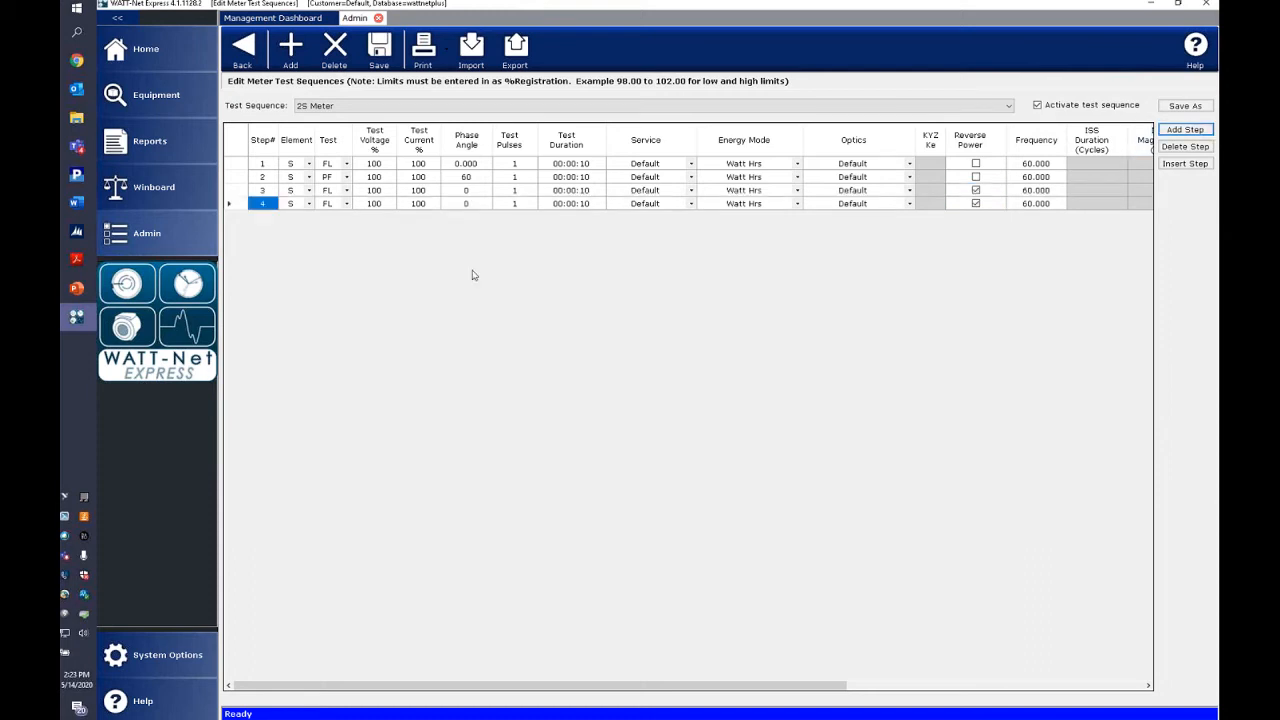
left_click(347, 204)
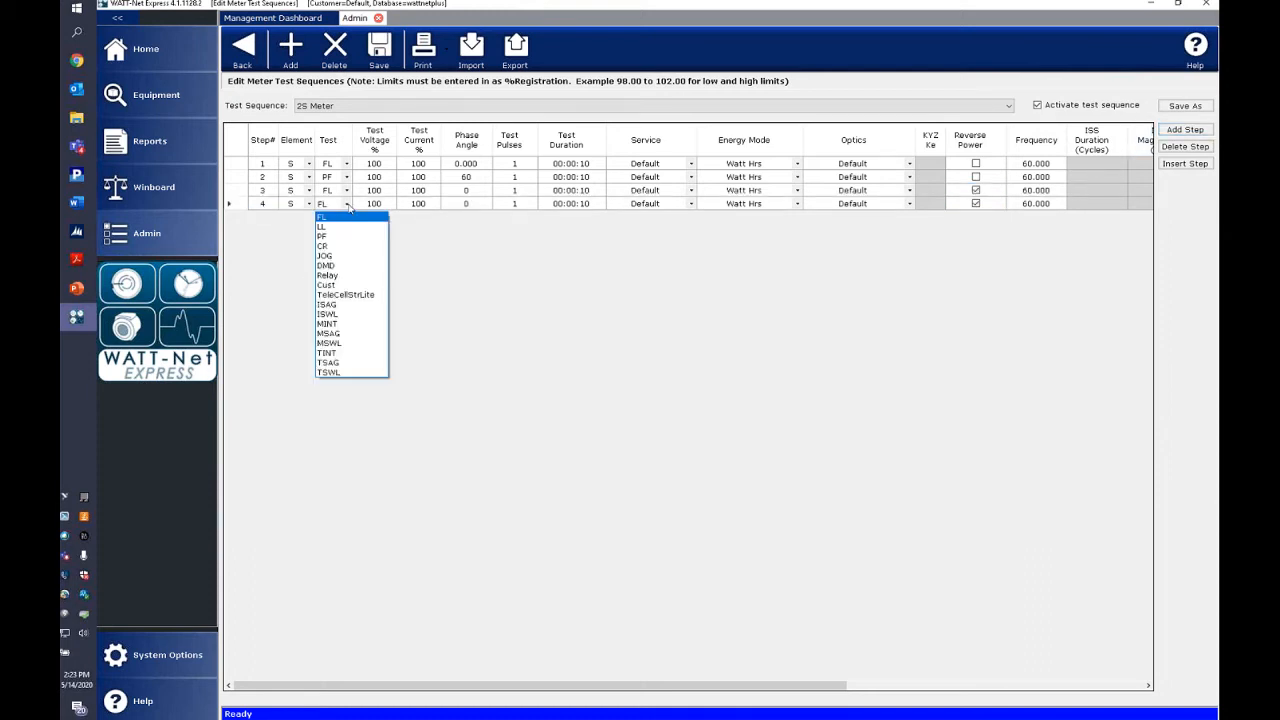
left_click(349, 237)
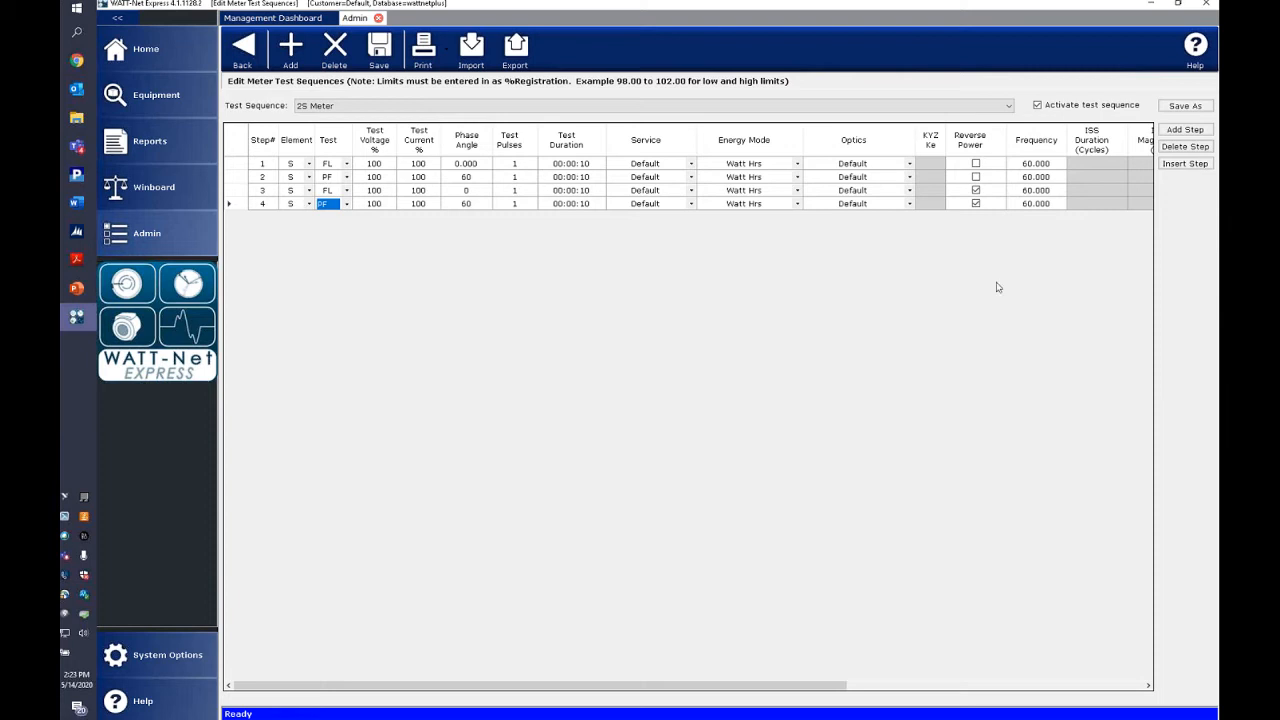
left_click(380, 55)
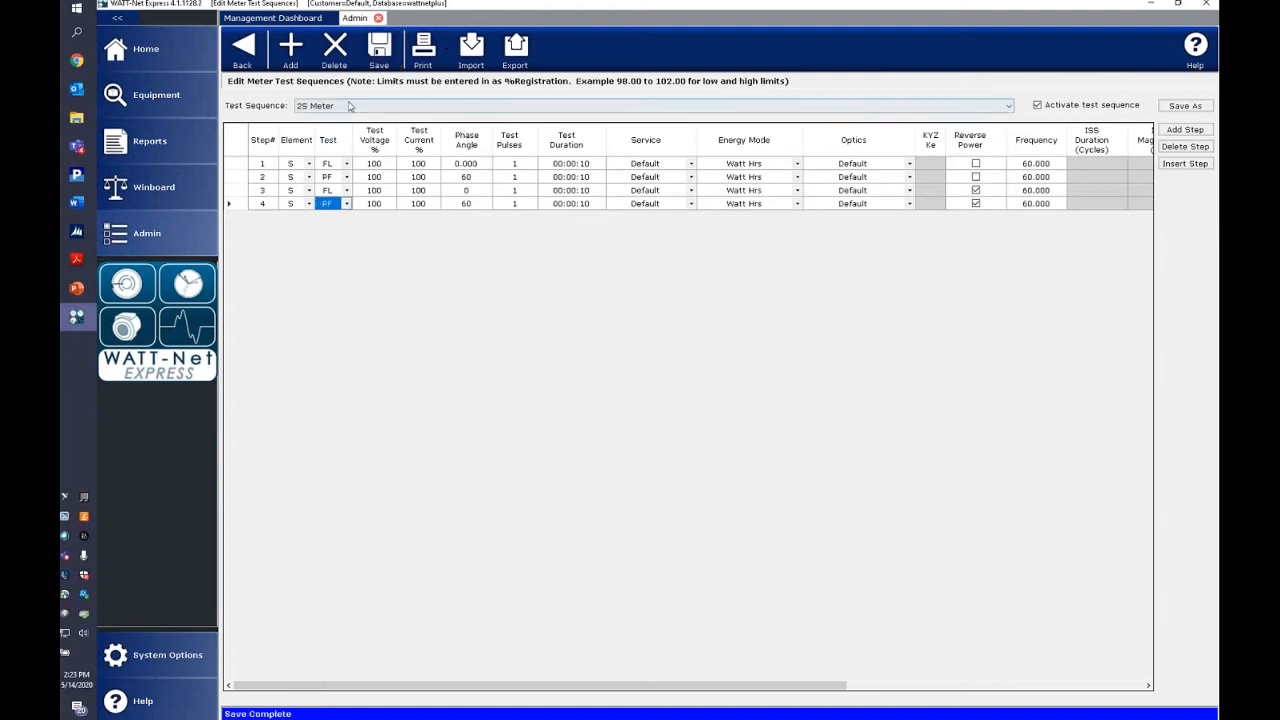
Switch to the Default test sequence to view its steps, and return to the 2S Meter sequence
left_click(348, 106)
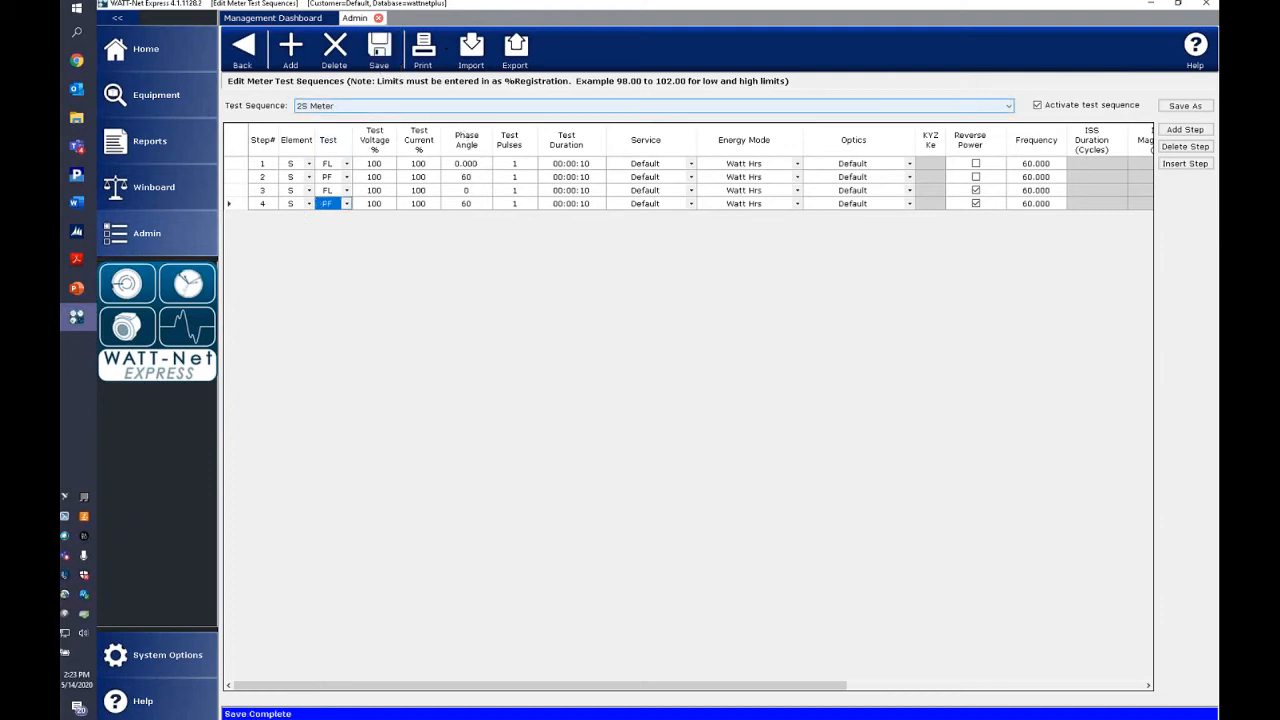
left_click(344, 110)
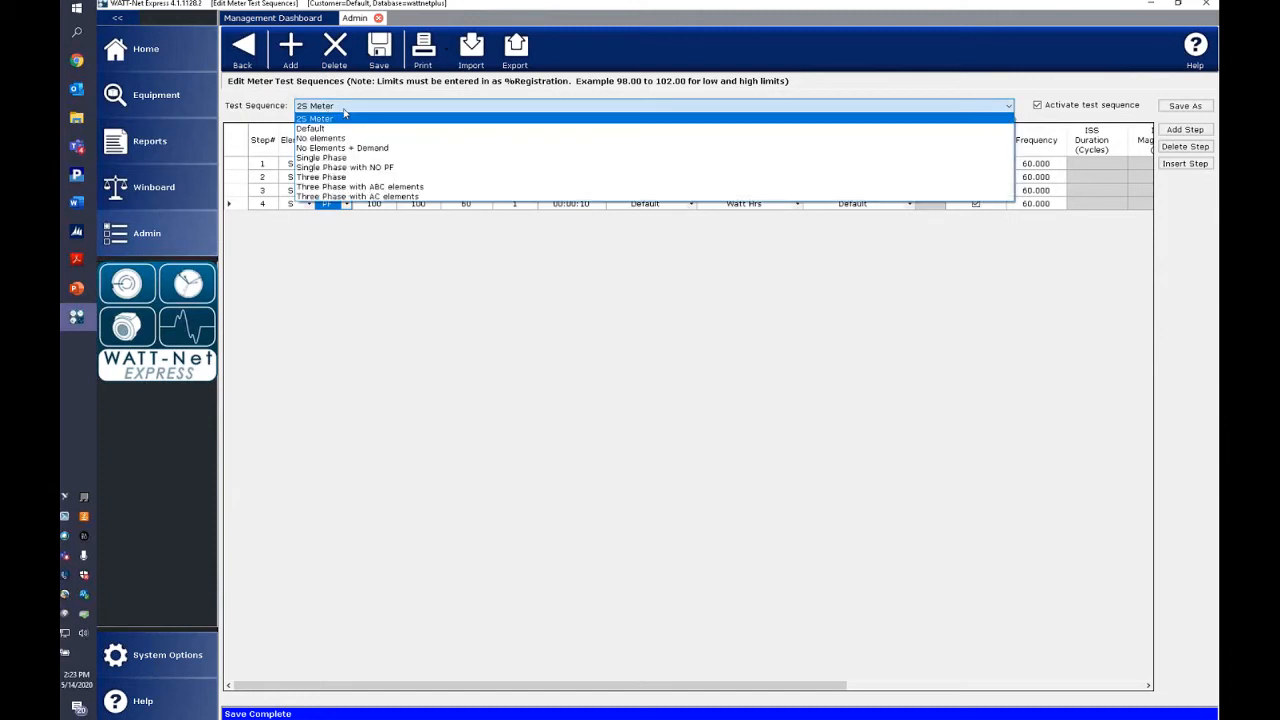
left_click(345, 130)
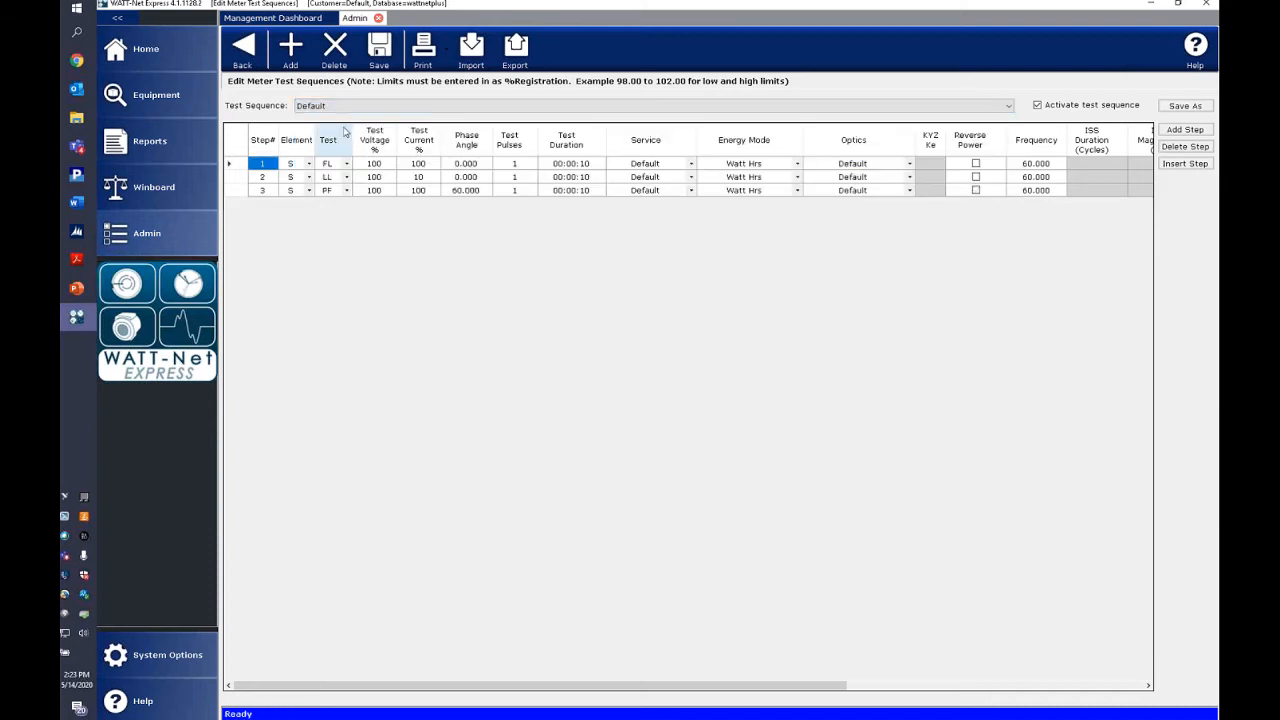
left_click(419, 111)
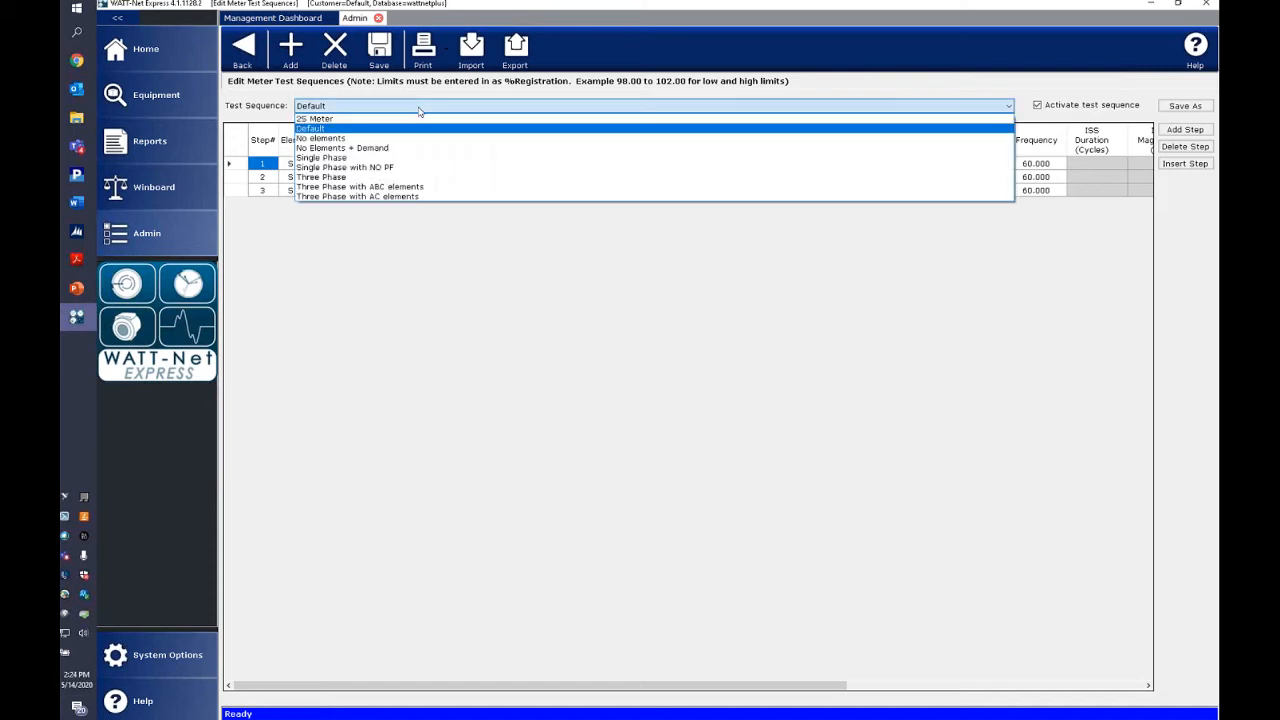
left_click(415, 119)
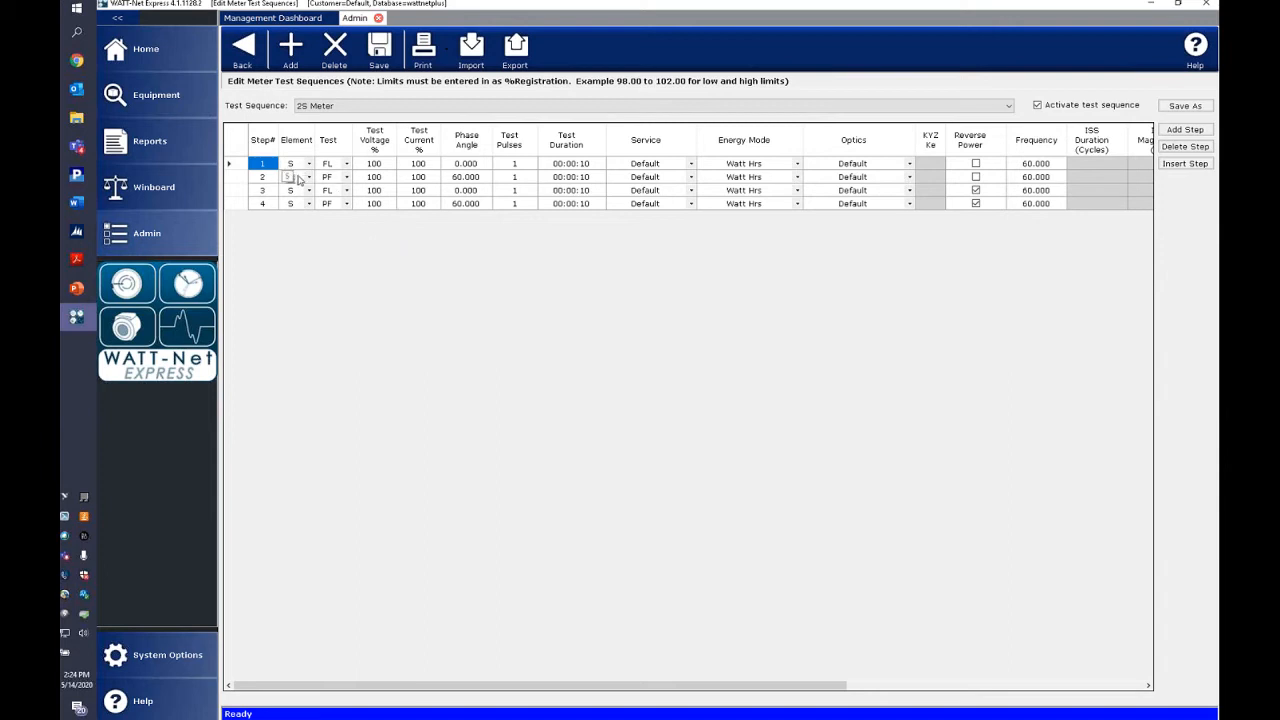
Delete the two steps without reverse power and save the remaining steps as a new sequence named "2S Meter (Received)"
left_click(1186, 147)
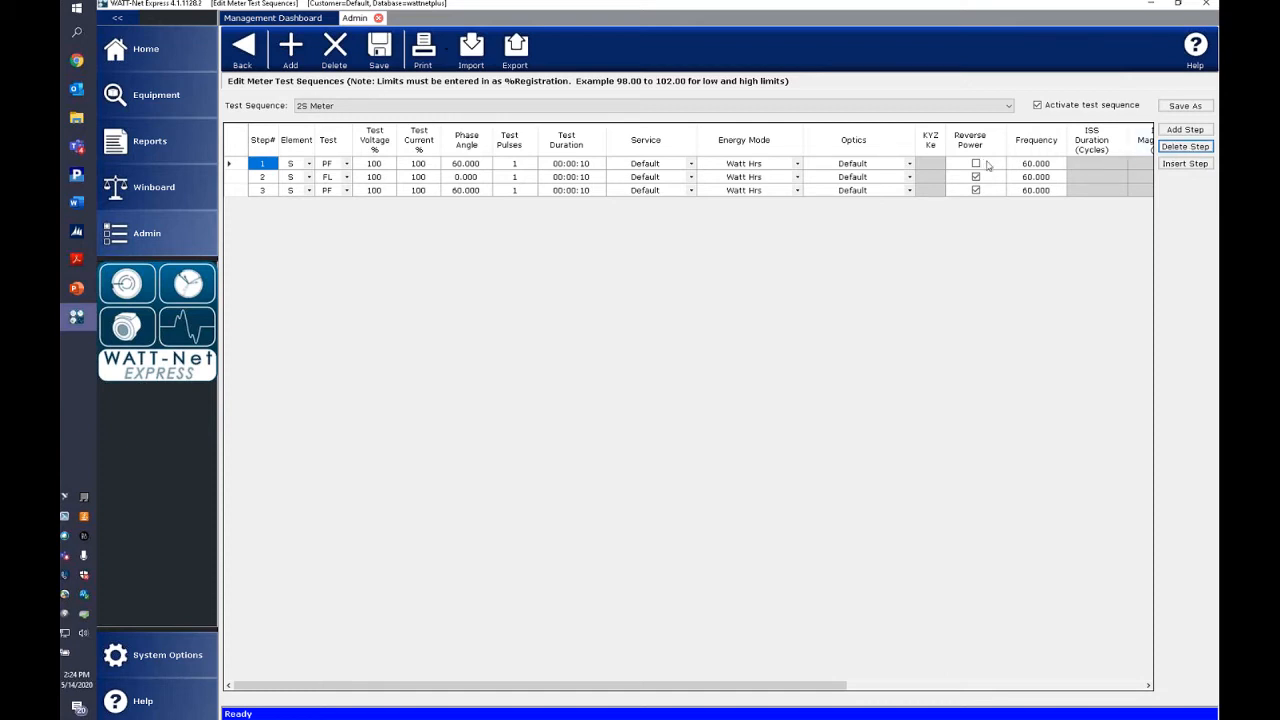
left_click(1180, 147)
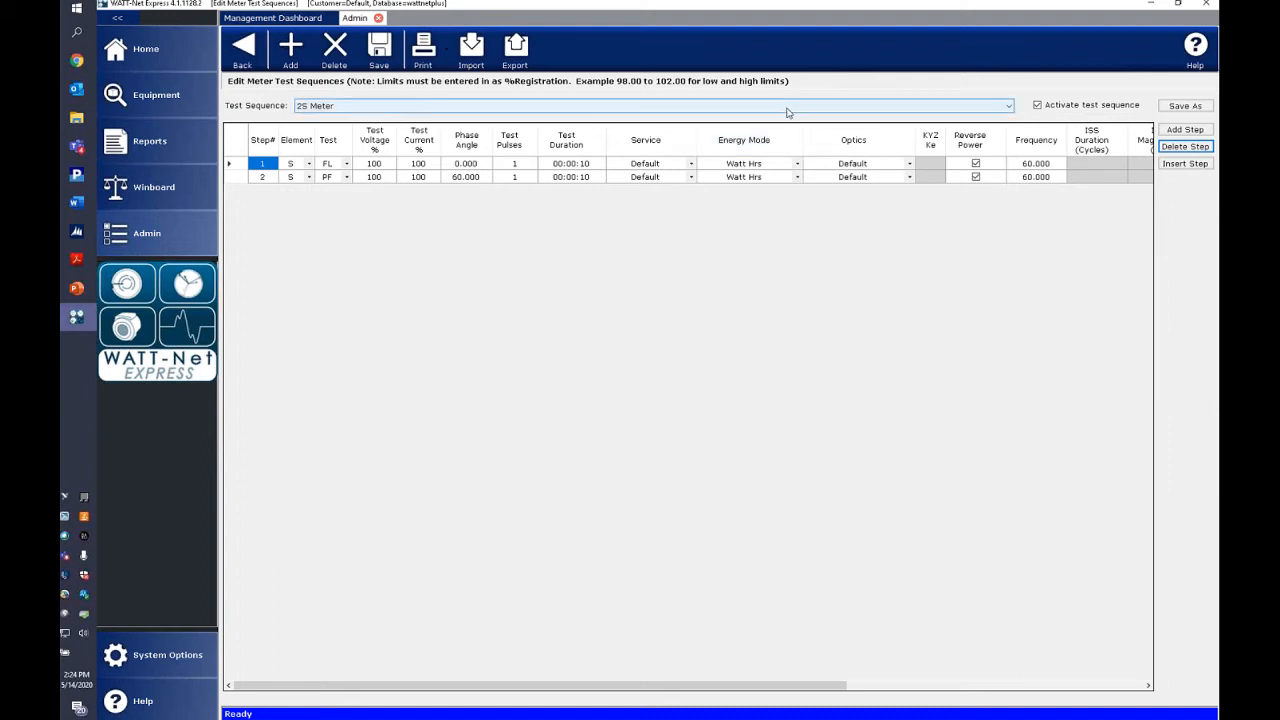
left_click(1182, 106)
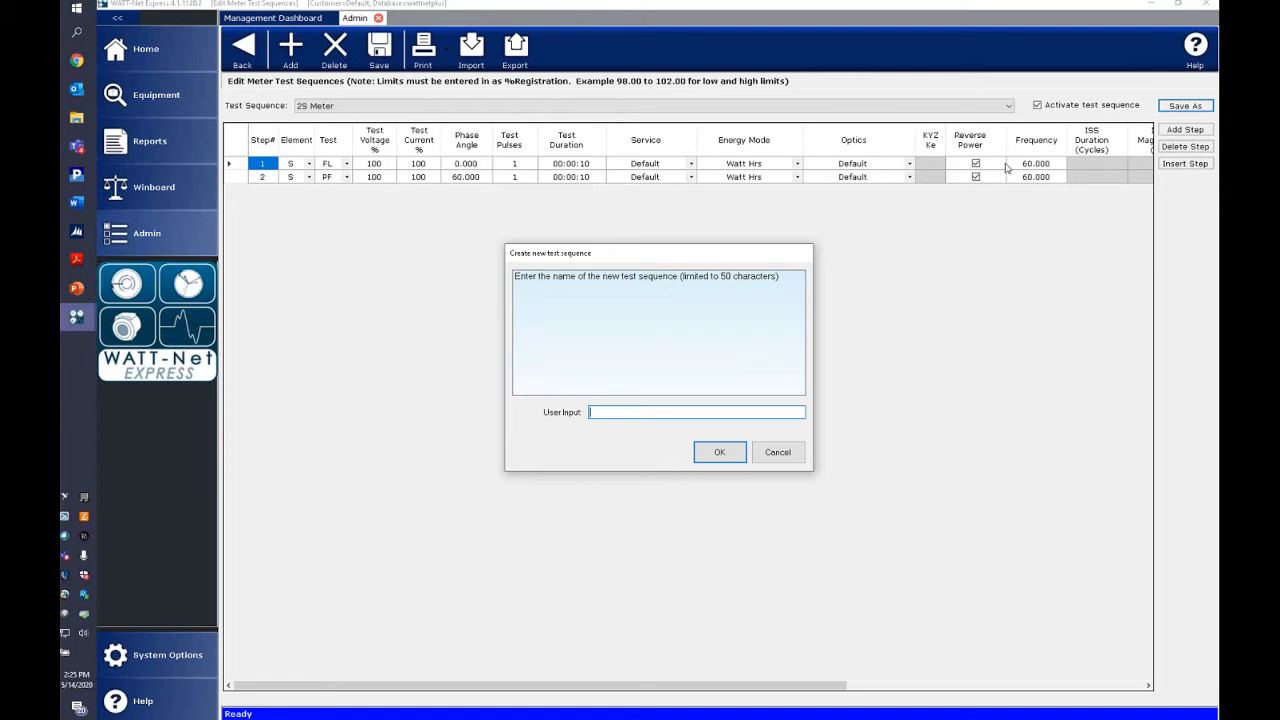
type("2S")
type(" Meter")
type(" (De")
type("ceived")
key("BackSpace")
key("BackSpace")
key("BackSpace")
type("ved")
key("Return")
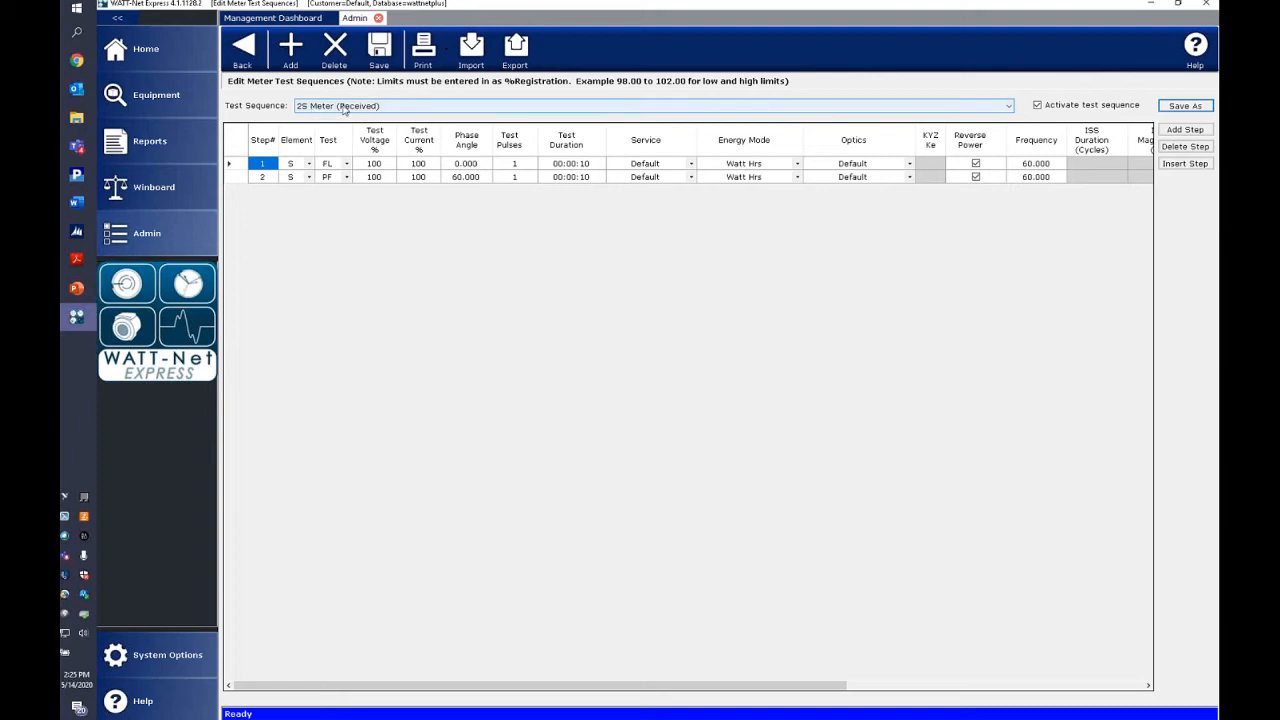
View the steps of the 2S Meter sequence and return to the 2S Meter (Received) sequence
left_click(414, 110)
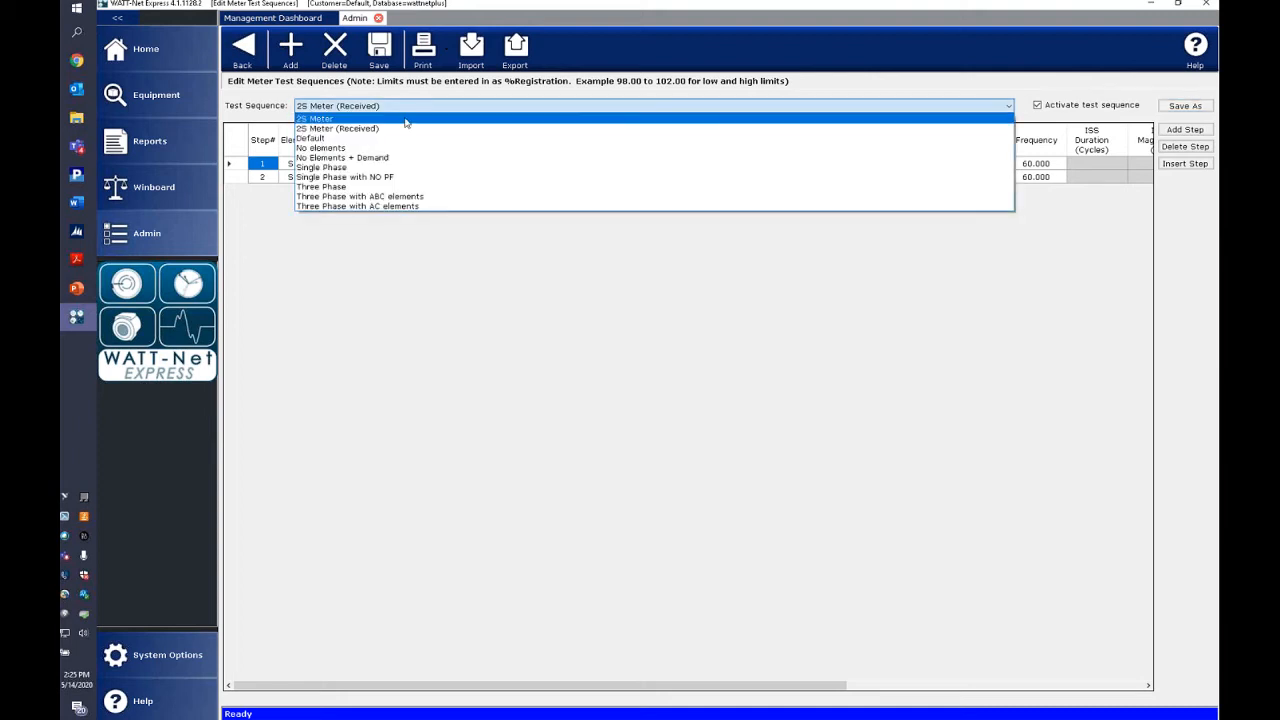
left_click(406, 120)
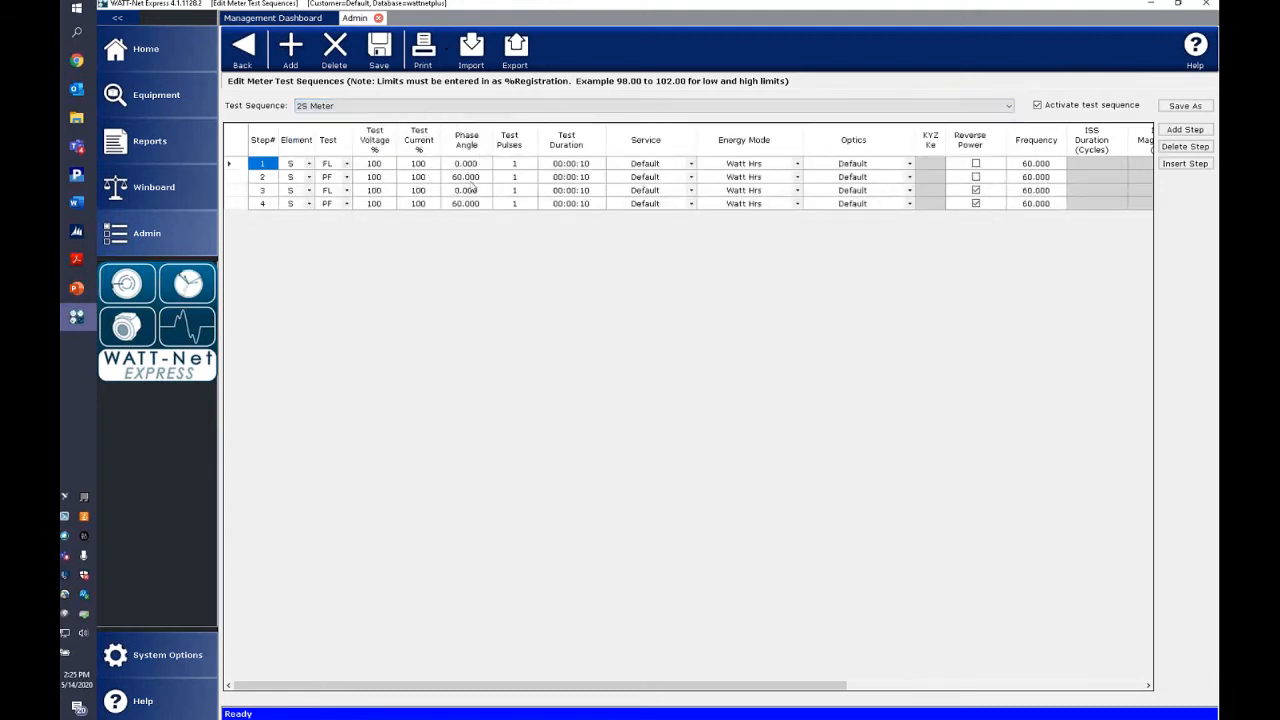
left_click(408, 110)
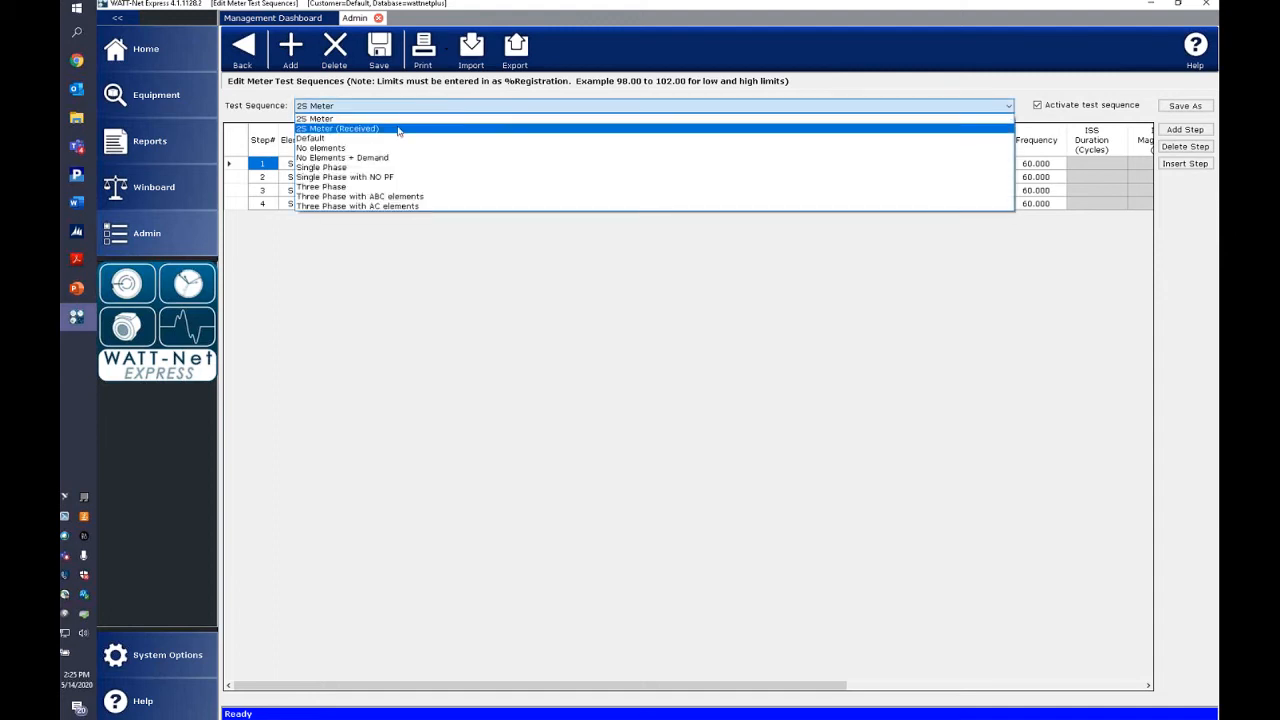
left_click(399, 131)
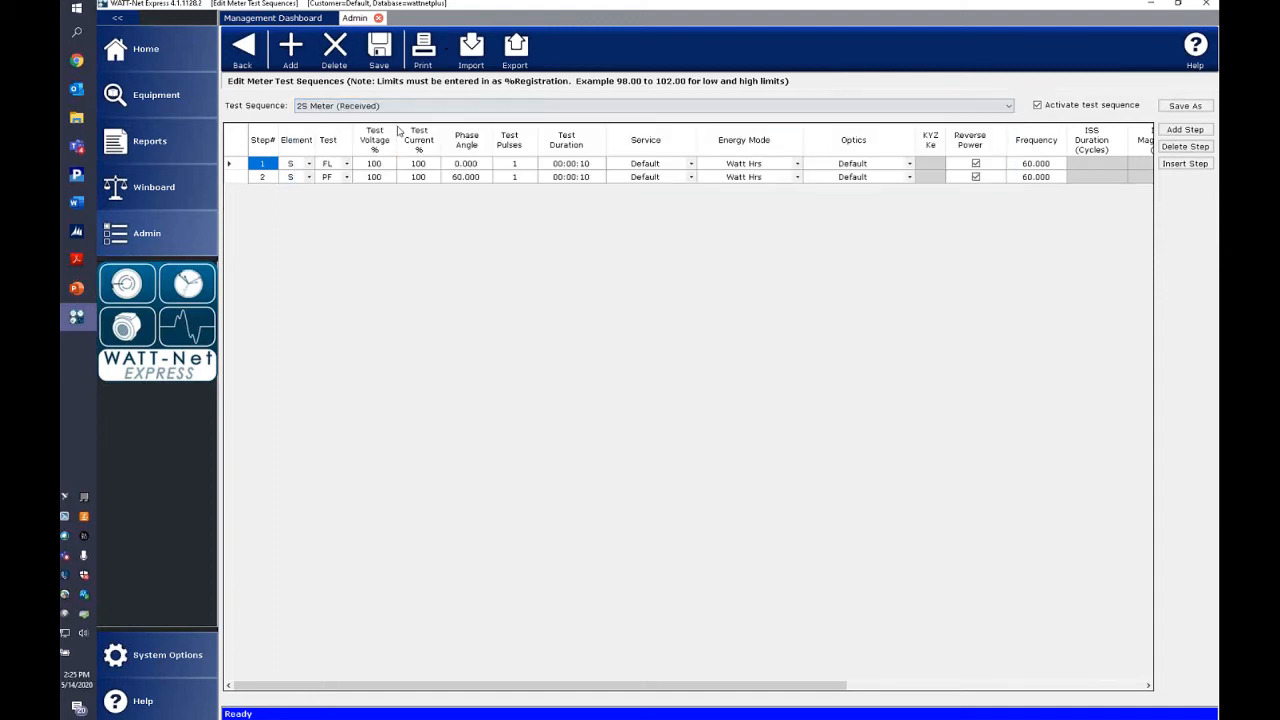
Delete the 2S Meter (Received) test sequence and check the list of available sequences
left_click(337, 53)
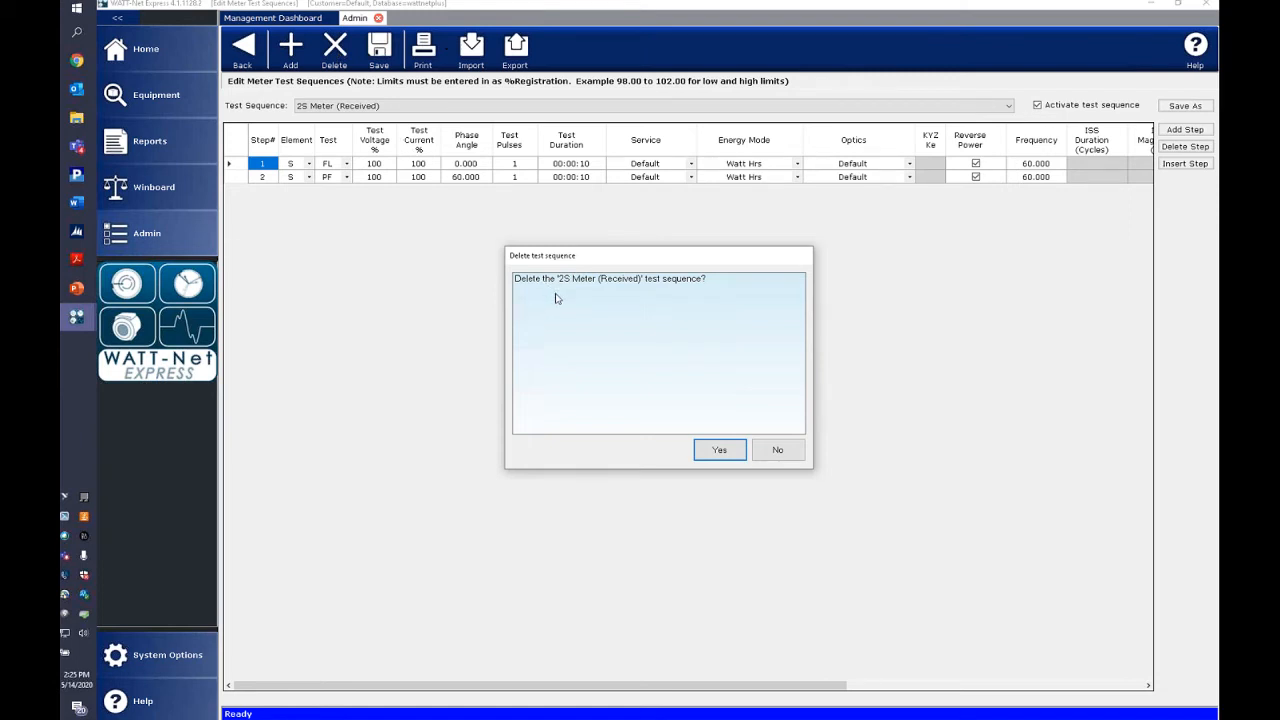
left_click(721, 450)
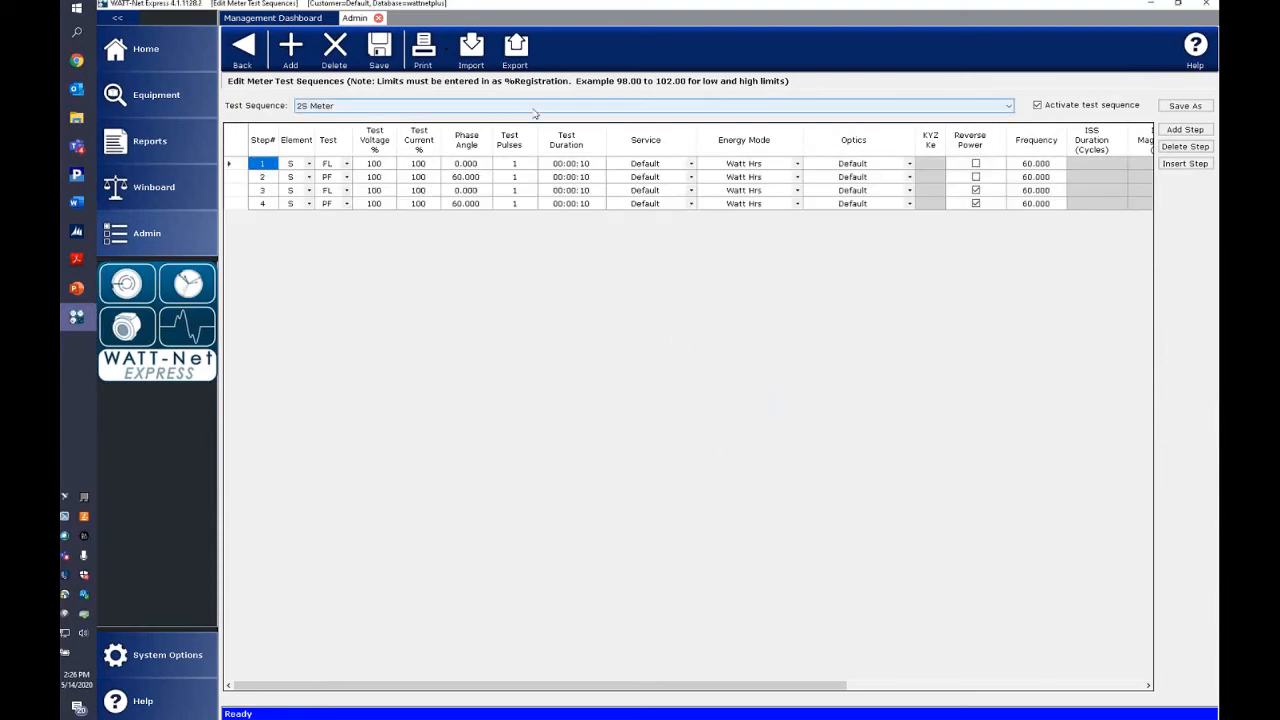
left_click(471, 106)
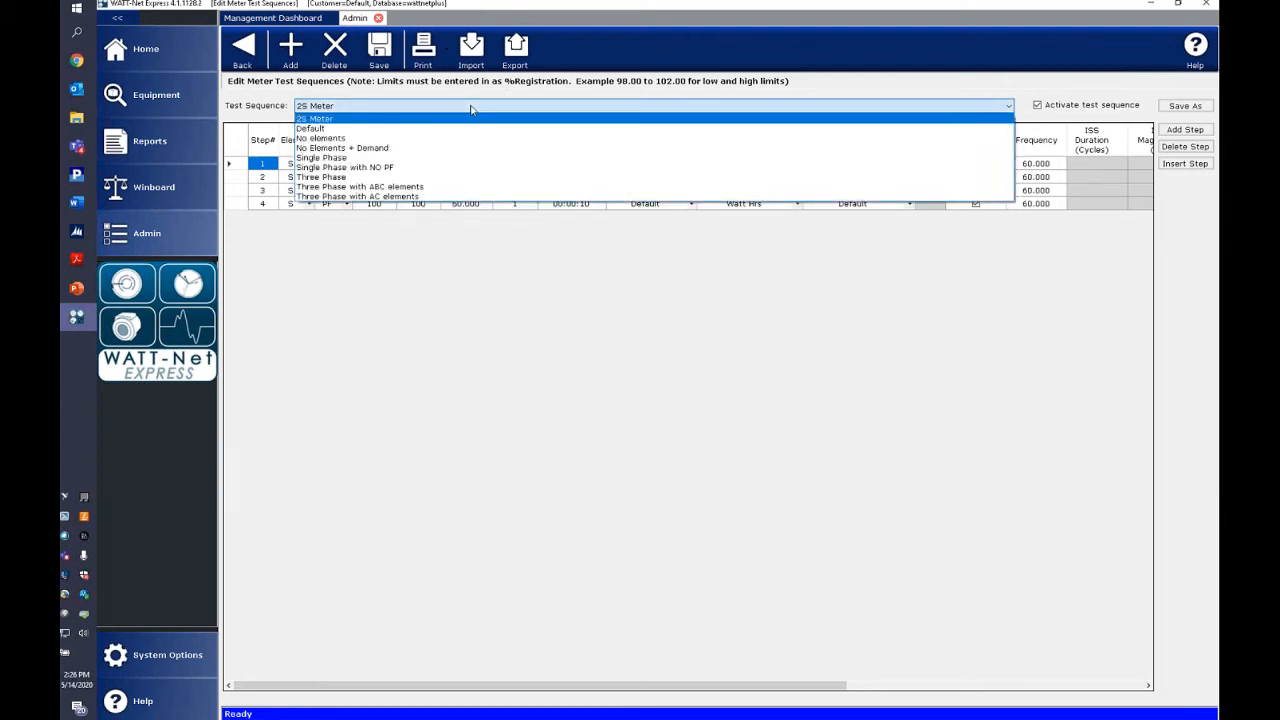
left_click(531, 268)
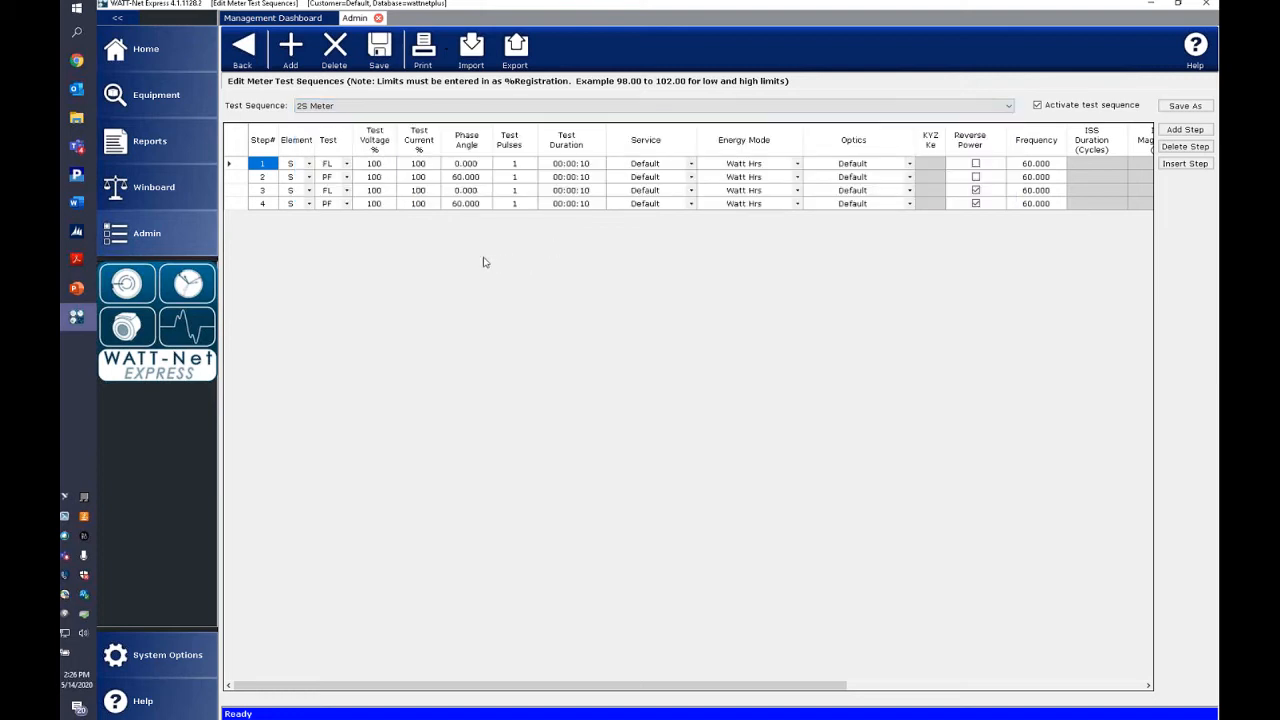
key("alt+Tab")
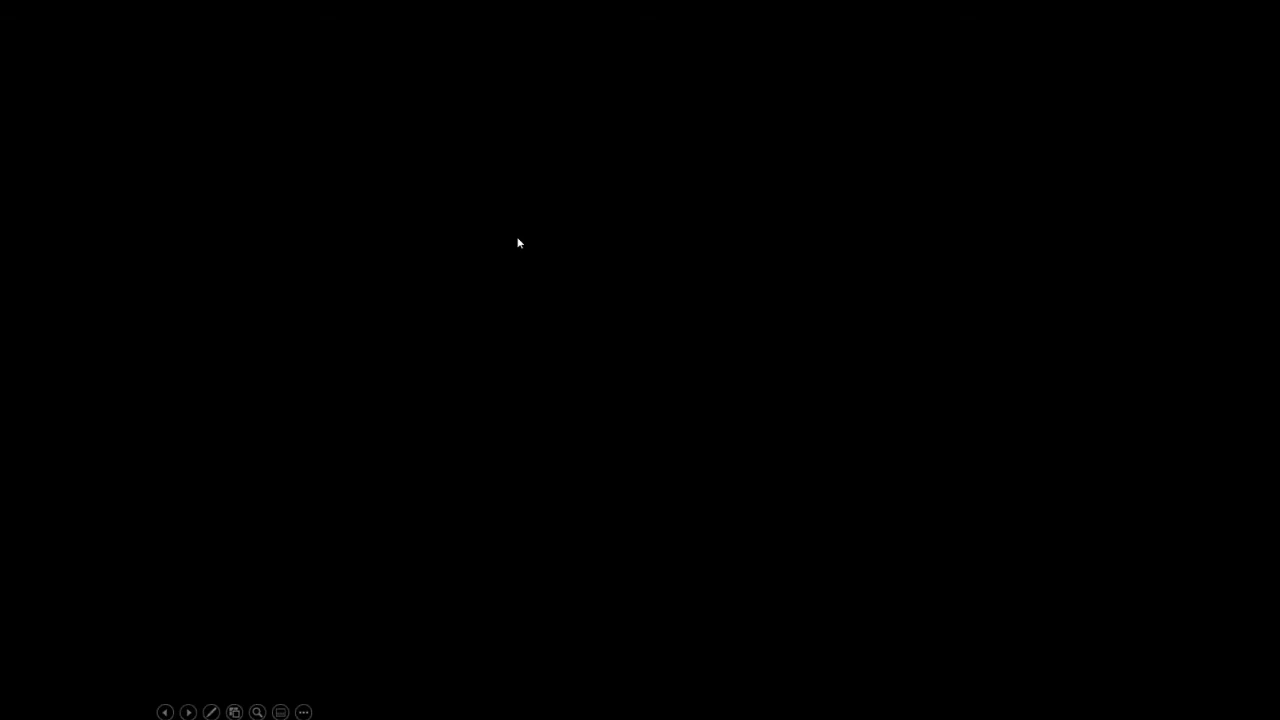
left_click(518, 243)
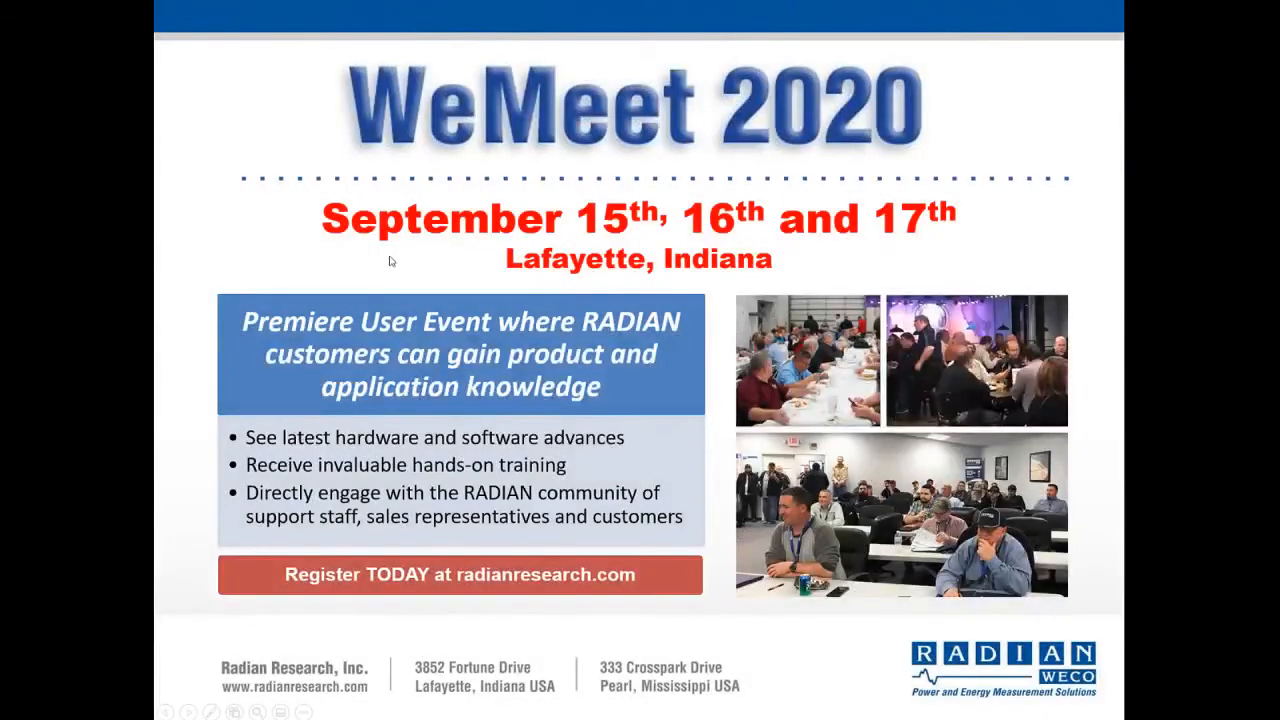